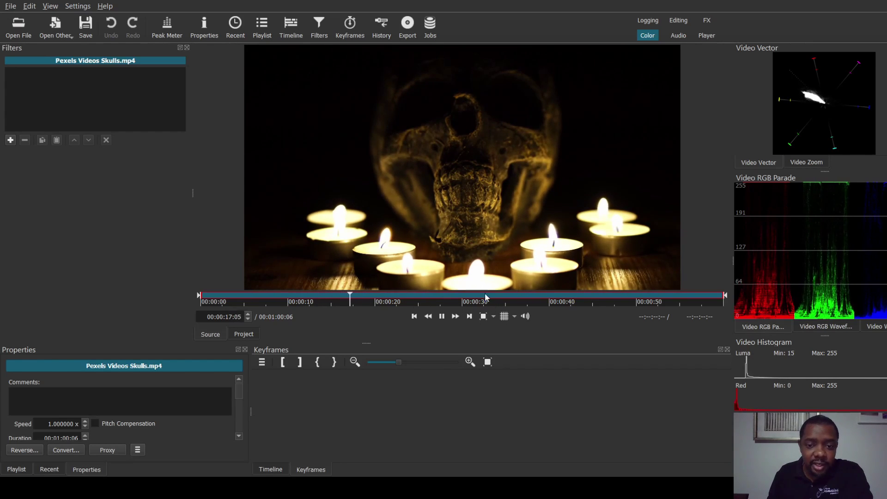
Pause the skull clip, return the playhead to its start, and add a Text: Simple filter.
{"action": "left_click", "coordinate": [442, 317]}
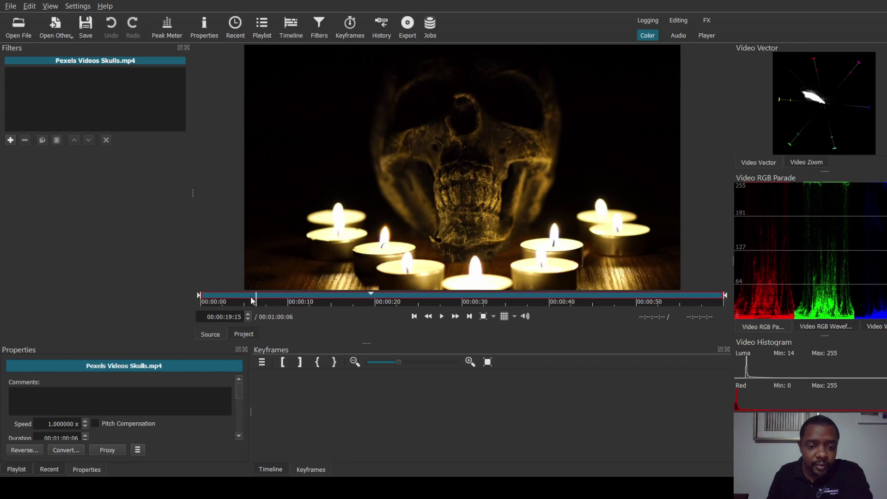
{"action": "left_click_drag", "start_coordinate": [253, 300], "coordinate": [200, 301]}
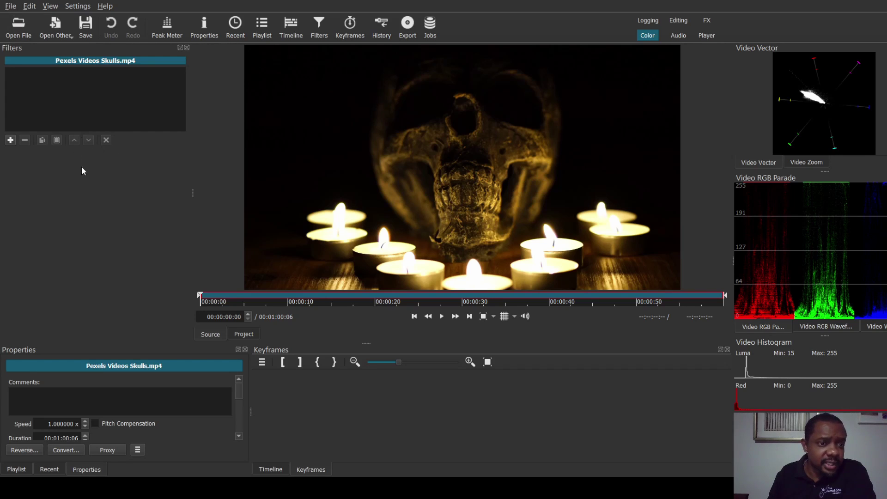
{"action": "left_click", "coordinate": [11, 140]}
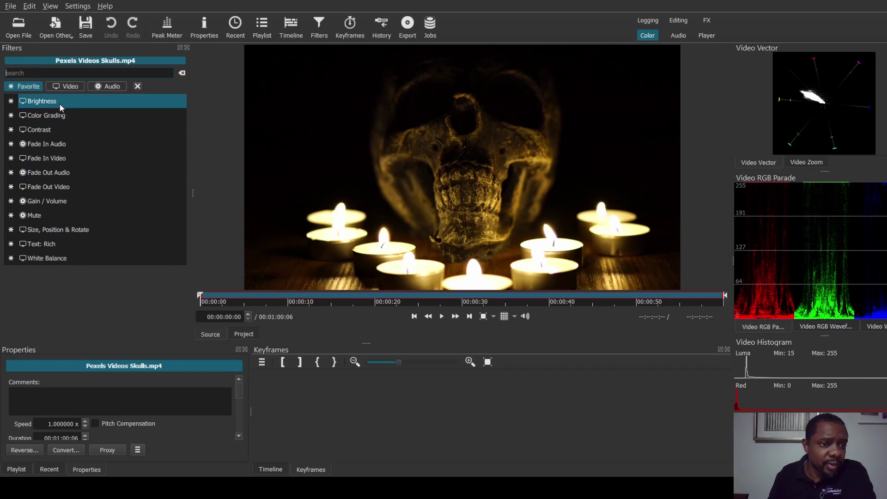
{"action": "left_click", "coordinate": [68, 87]}
{"action": "left_click", "coordinate": [69, 73]}
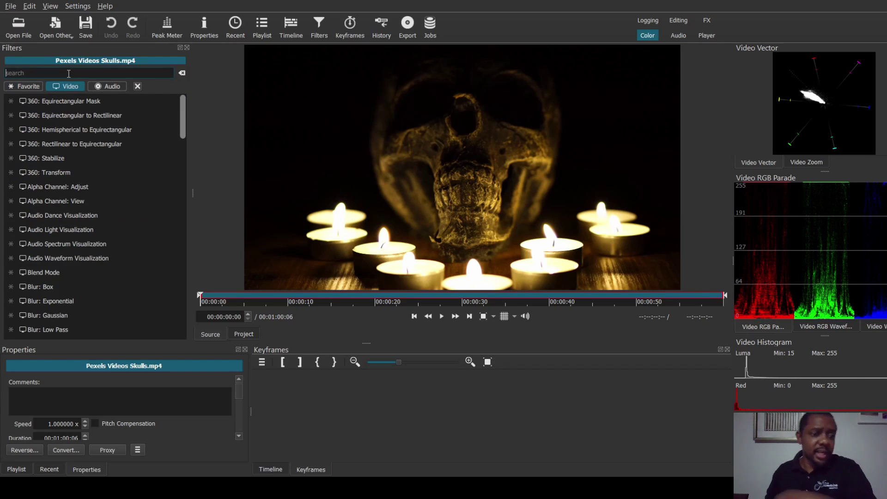
{"action": "type", "text": "tes"}
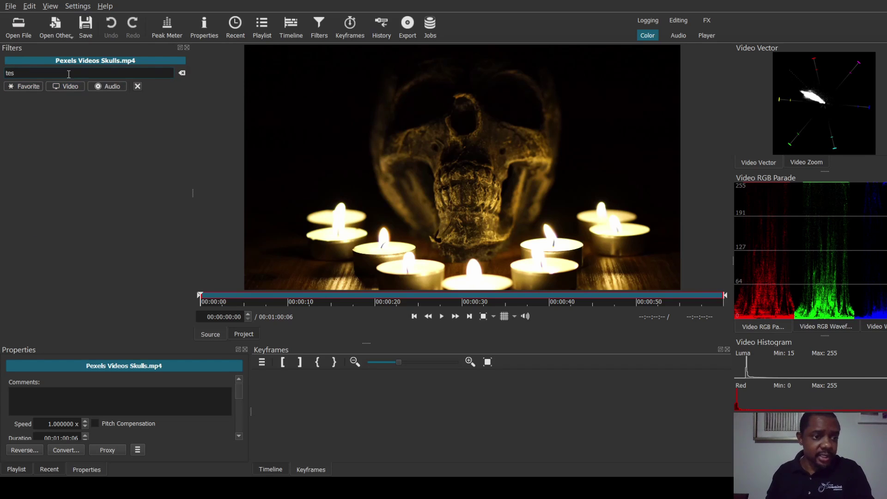
{"action": "key", "text": "BackSpace"}
{"action": "type", "text": "xt"}
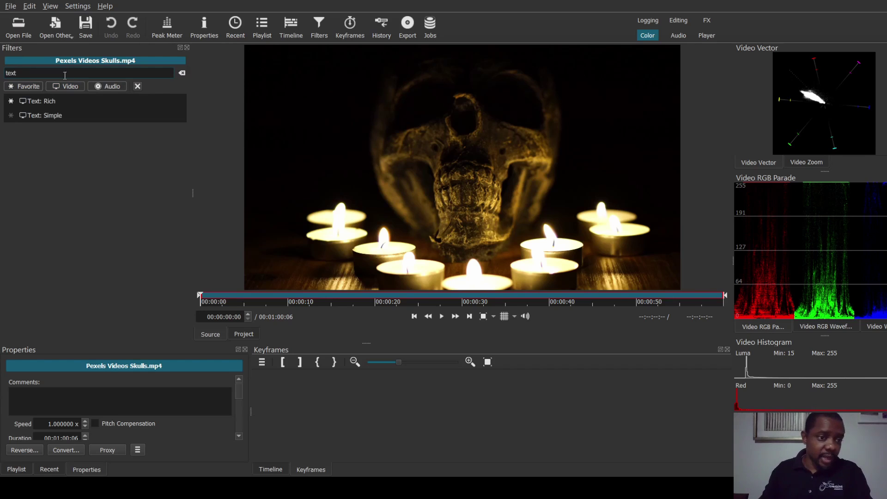
{"action": "left_click", "coordinate": [46, 117]}
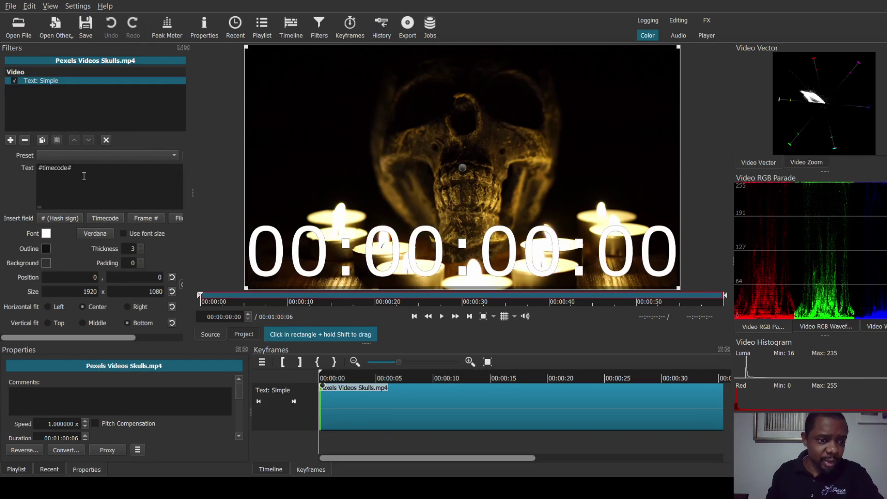
Replace the filter's timecode placeholder with the text "Queen's".
{"action": "left_click_drag", "start_coordinate": [82, 172], "coordinate": [30, 162]}
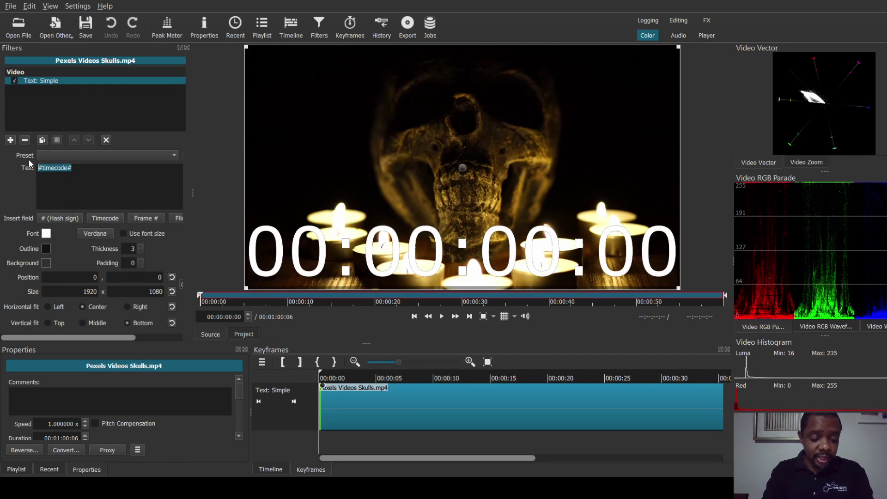
{"action": "type", "text": "Que"}
{"action": "type", "text": "en's"}
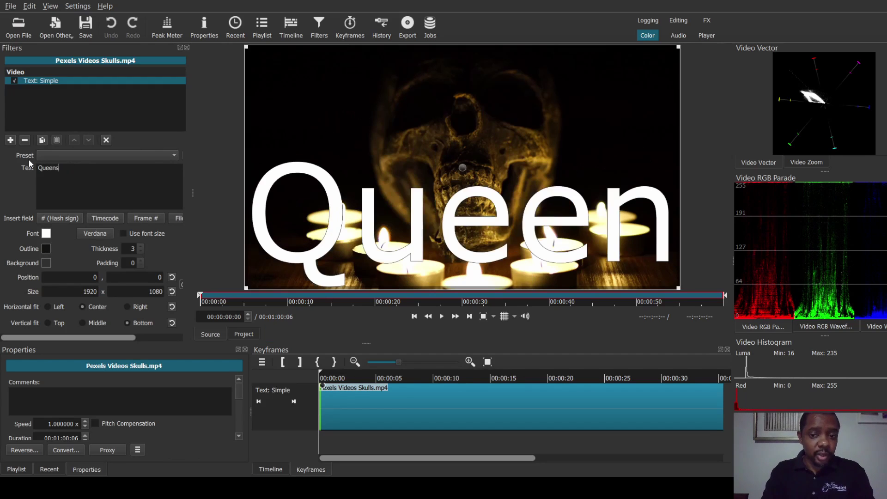
{"action": "key", "text": "BackSpace"}
{"action": "type", "text": "'s"}
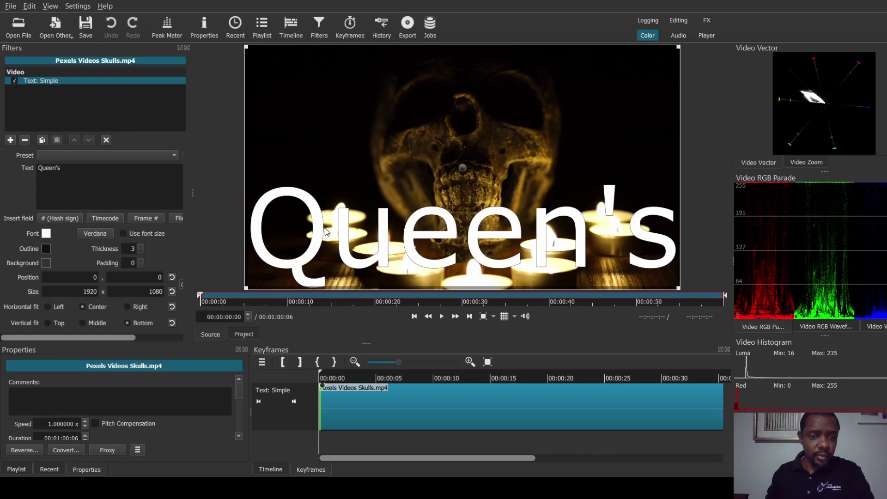
Set the Queen's text box width to 300 and its horizontal position to 300.
{"action": "left_click", "coordinate": [82, 291]}
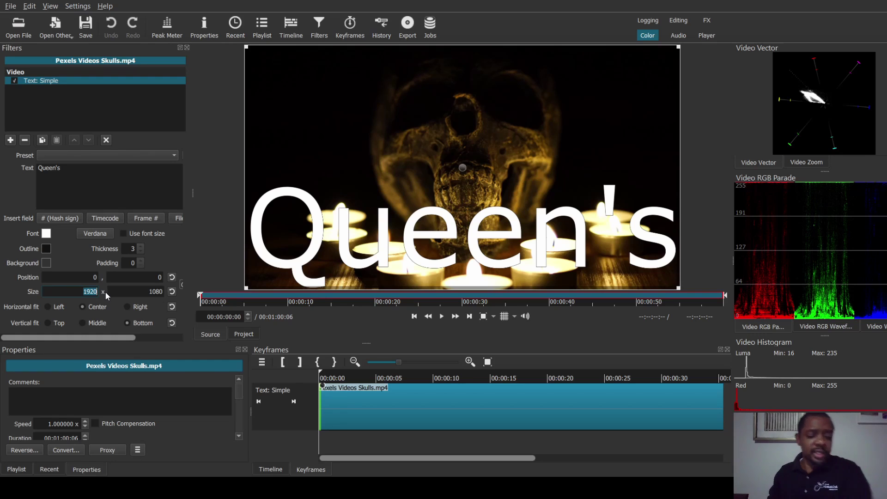
{"action": "type", "text": "300"}
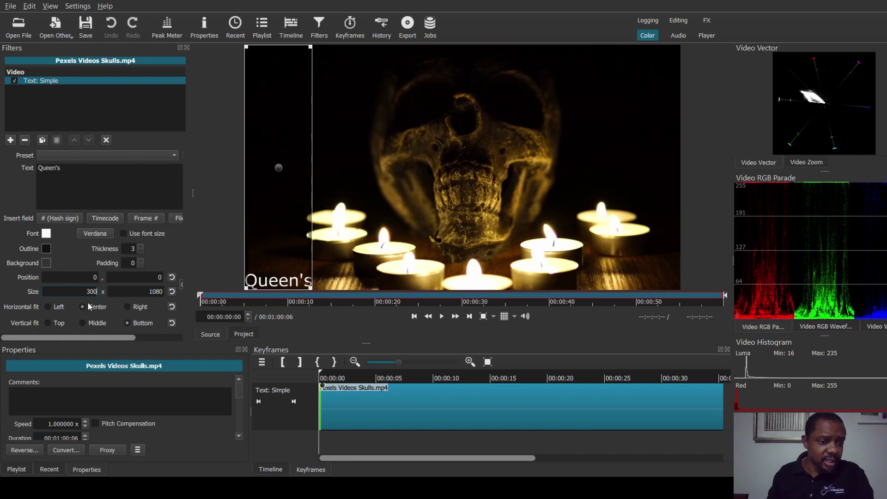
{"action": "left_click", "coordinate": [95, 277]}
{"action": "left_click_drag", "start_coordinate": [92, 275], "coordinate": [99, 276]}
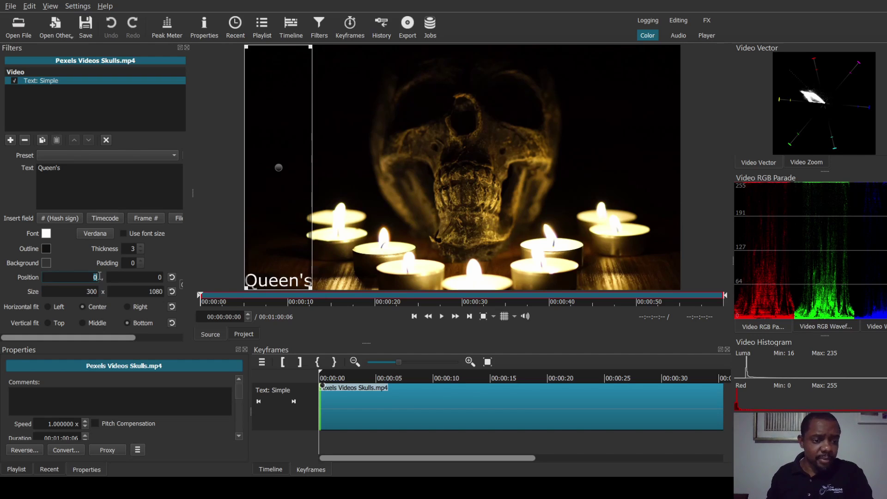
{"action": "type", "text": "300"}
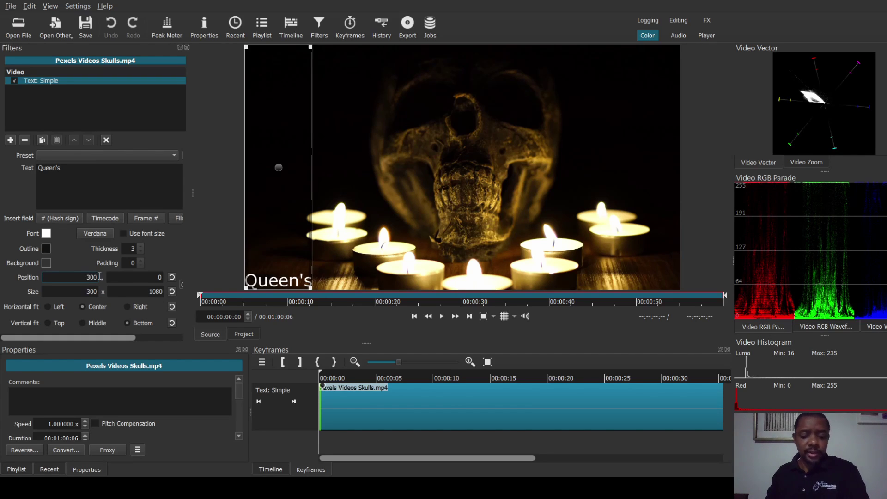
{"action": "key", "text": "Return"}
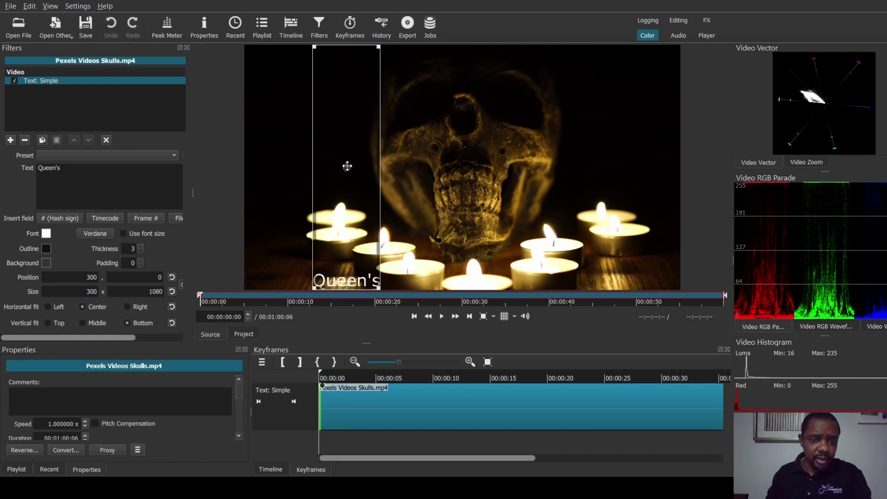
Move the Queen's text up beside the skull's nose opening, at a position of about 619, -759.
{"action": "left_click_drag", "start_coordinate": [348, 164], "coordinate": [417, 46]}
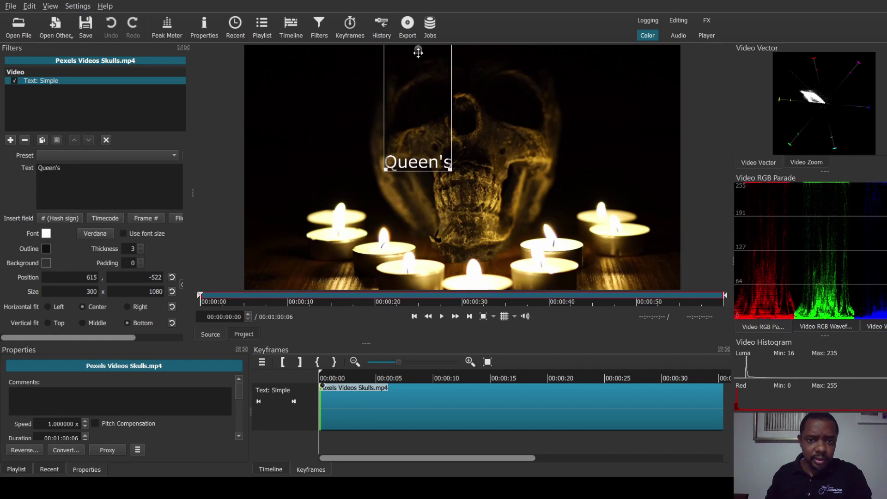
{"action": "left_click_drag", "start_coordinate": [418, 53], "coordinate": [419, 5]}
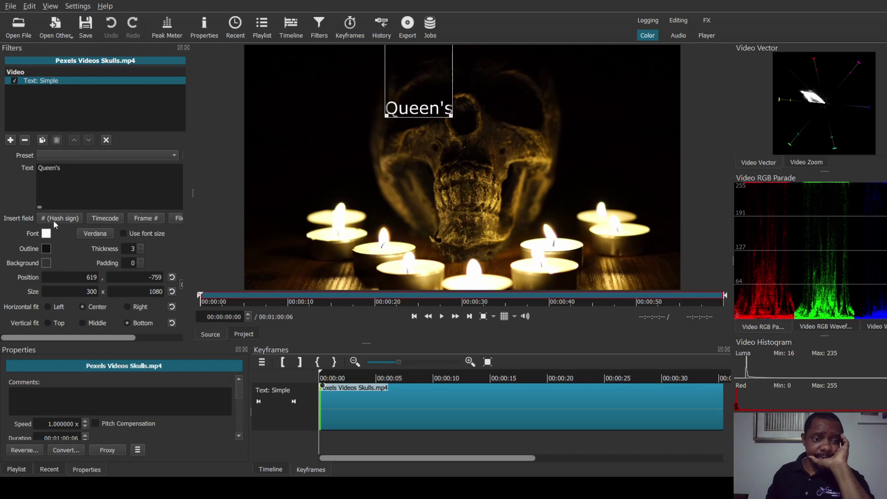
Add a second Text: Simple filter to the clip and set its text to "Curse".
{"action": "left_click", "coordinate": [10, 140]}
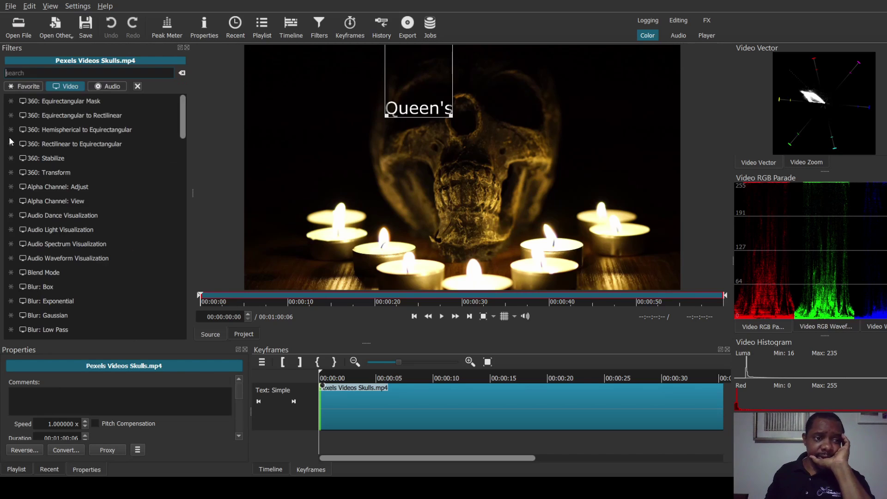
{"action": "type", "text": "text"}
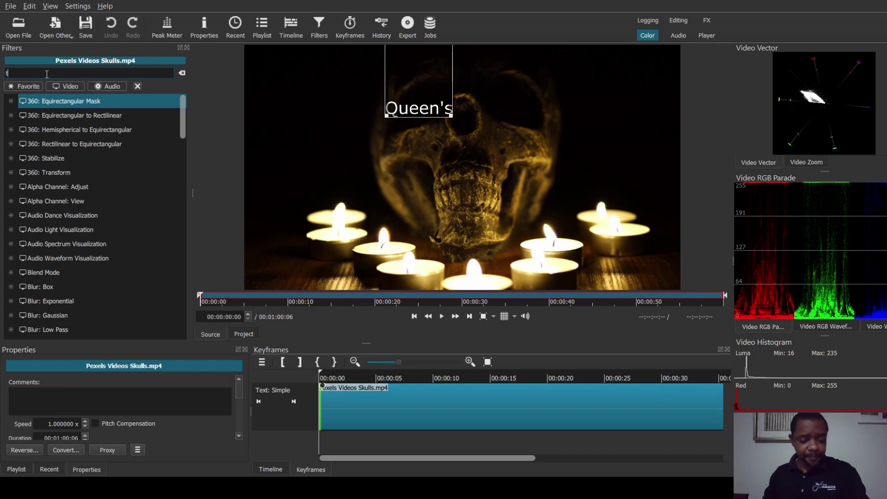
{"action": "left_click", "coordinate": [44, 116]}
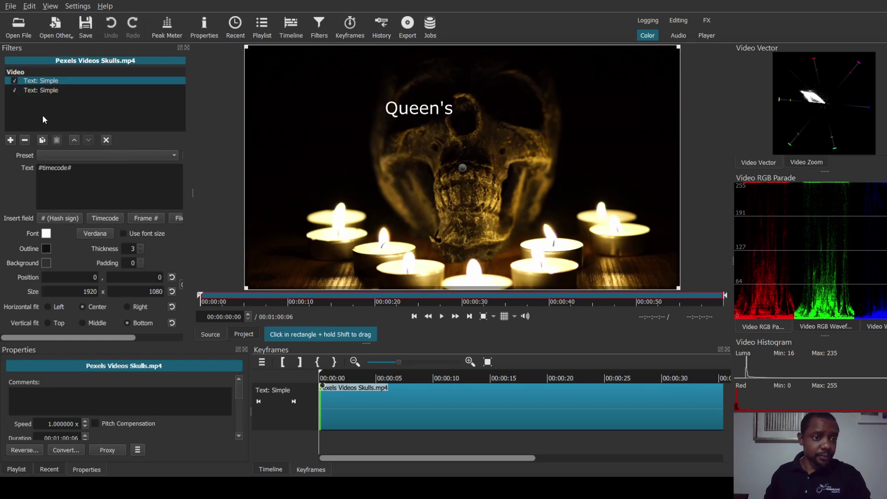
{"action": "left_click_drag", "start_coordinate": [87, 166], "coordinate": [15, 170]}
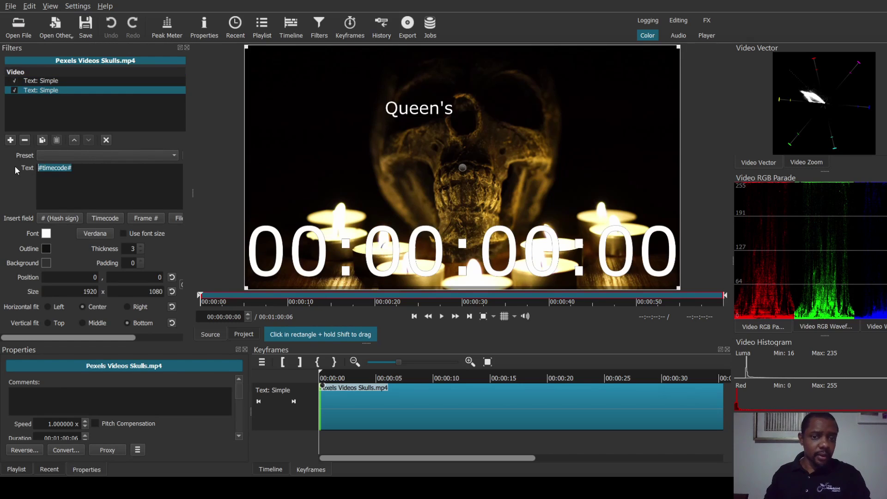
{"action": "type", "text": "Curse"}
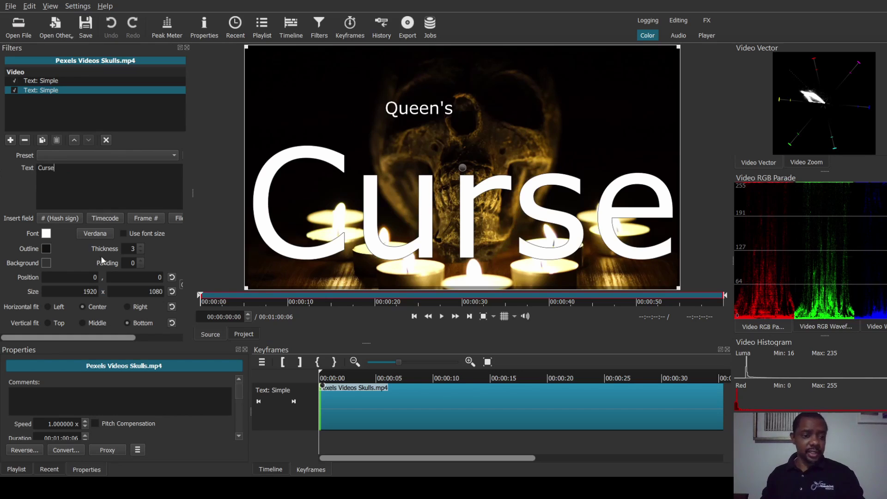
Set the Curse text box width to 300 and move it level with Queen's, at about 1044, -744.
{"action": "left_click_drag", "start_coordinate": [84, 290], "coordinate": [104, 293]}
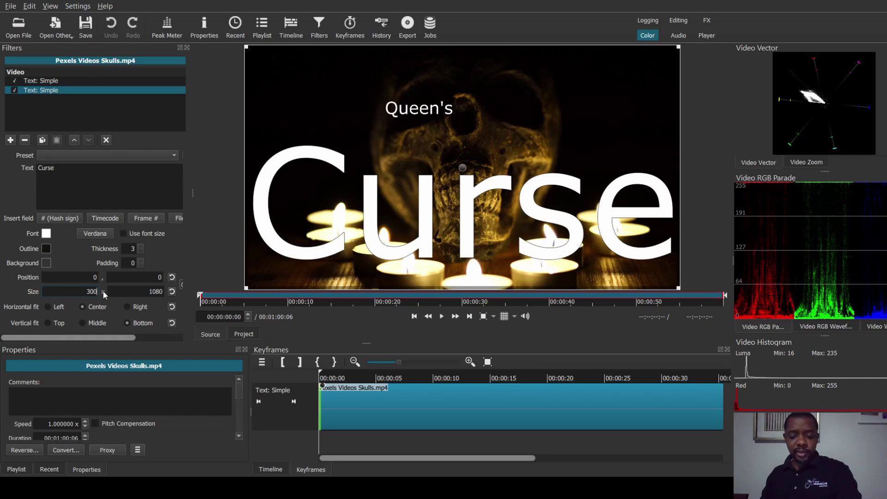
{"action": "key", "text": "Return"}
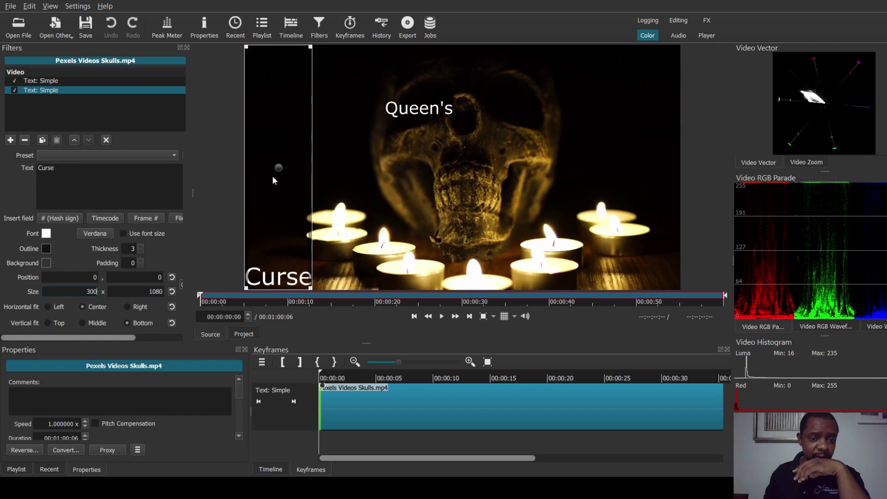
{"action": "left_click_drag", "start_coordinate": [273, 180], "coordinate": [520, 2]}
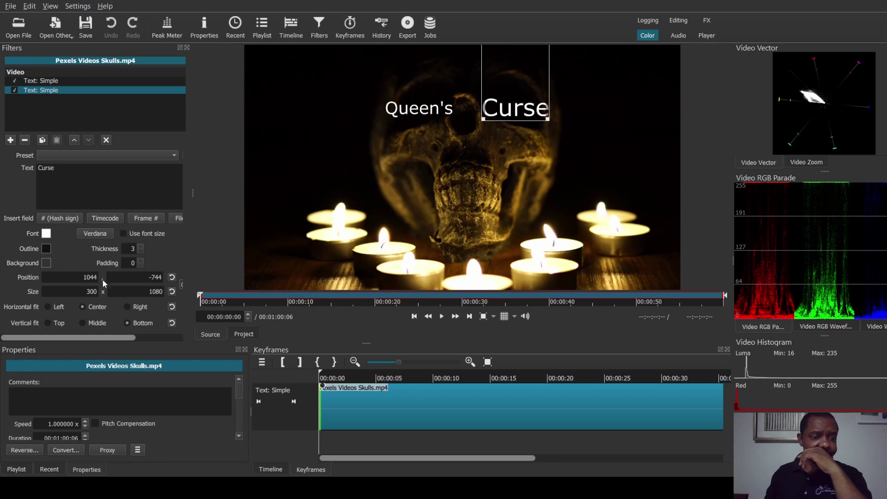
Set the Curse text width to 200, and adjust its box to about 198 x 1067 at position 1107, -744.
{"action": "double_click", "coordinate": [83, 290]}
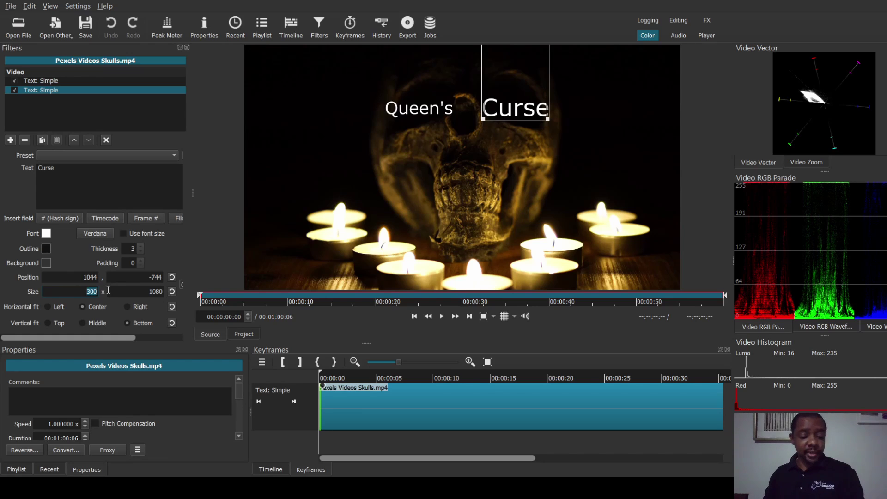
{"action": "type", "text": "200"}
{"action": "key", "text": "Return"}
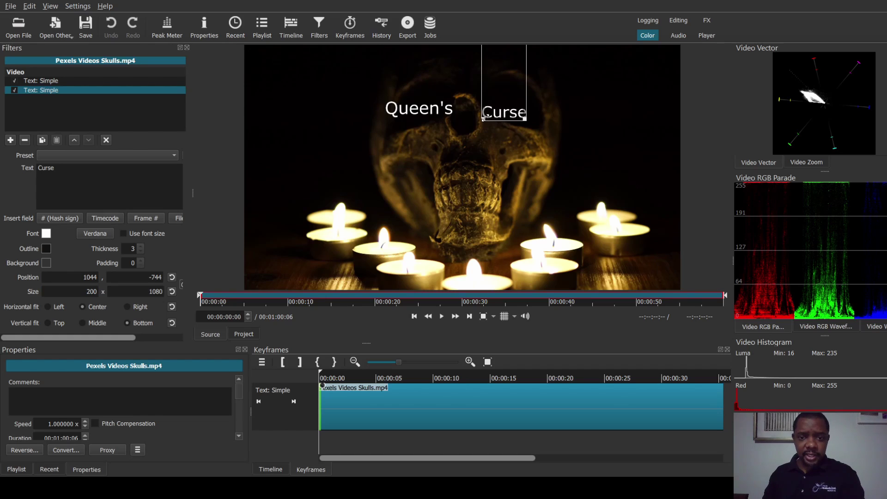
{"action": "left_click_drag", "start_coordinate": [484, 130], "coordinate": [532, 111]}
{"action": "left_click_drag", "start_coordinate": [539, 112], "coordinate": [544, 119]}
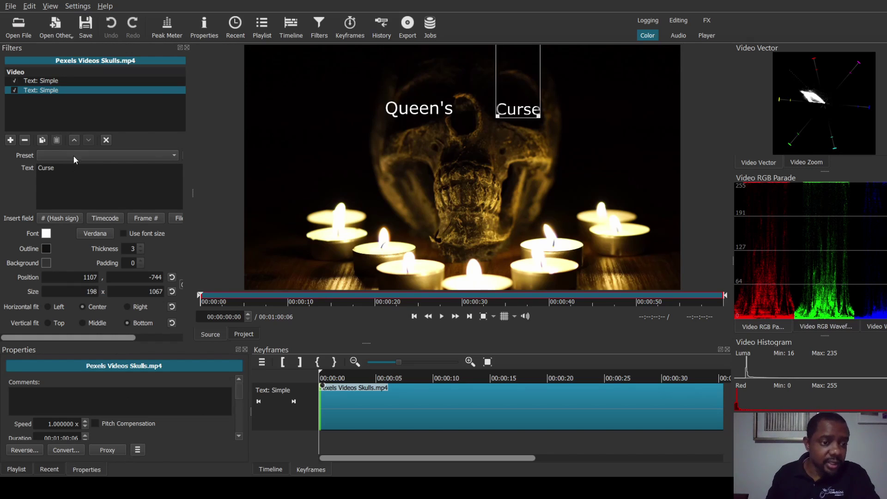
Resize the Queen's text box to about 250 x 1067 at position 615, -759 to match the Curse text.
{"action": "left_click", "coordinate": [35, 80]}
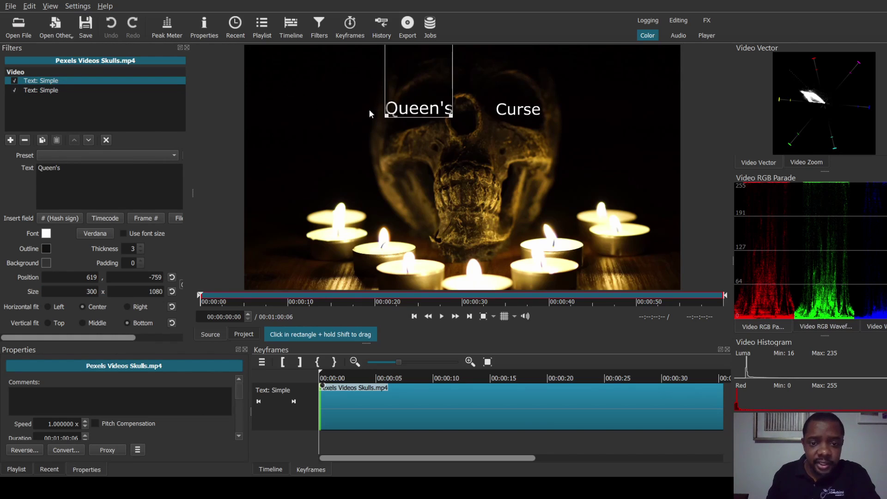
{"action": "left_click_drag", "start_coordinate": [390, 119], "coordinate": [408, 113]}
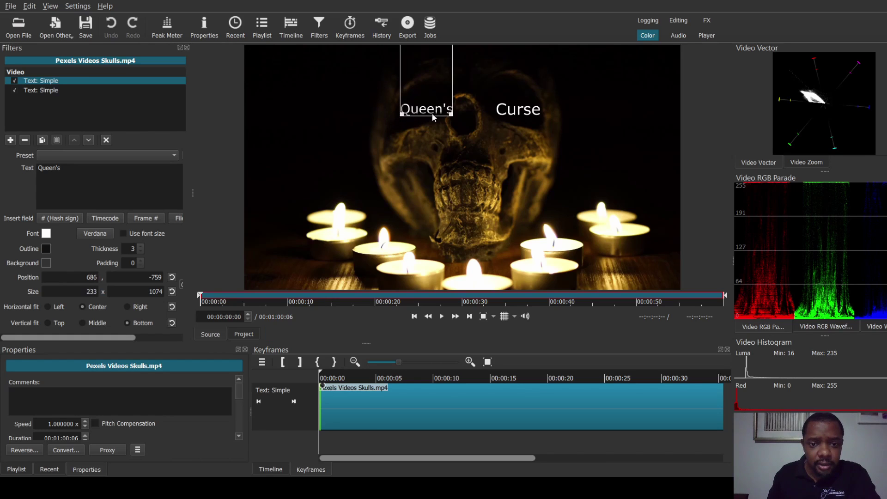
{"action": "left_click_drag", "start_coordinate": [452, 115], "coordinate": [435, 115]}
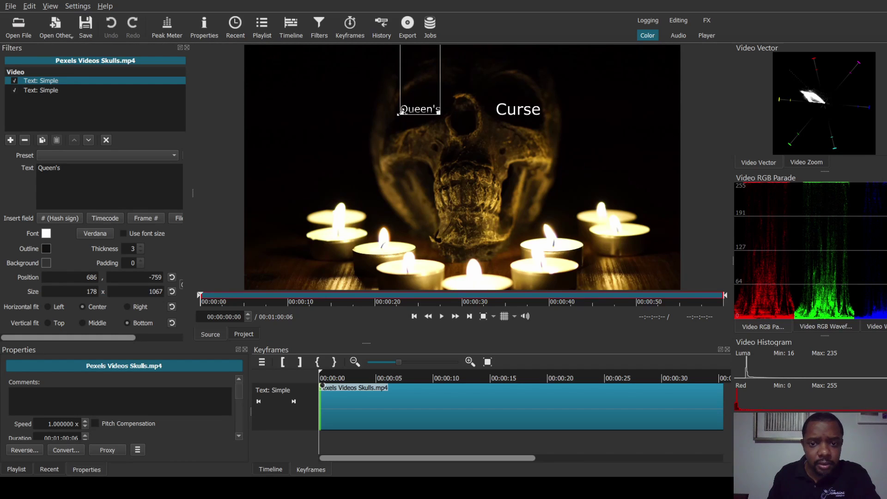
{"action": "left_click_drag", "start_coordinate": [400, 112], "coordinate": [380, 118]}
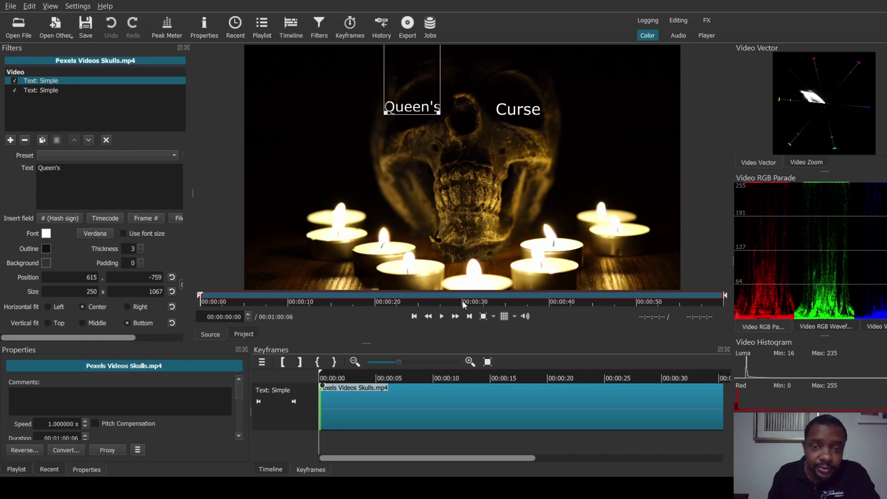
Scrub through the first seconds of the Queen's text keyframe track, and check its end and start.
{"action": "left_click", "coordinate": [323, 375]}
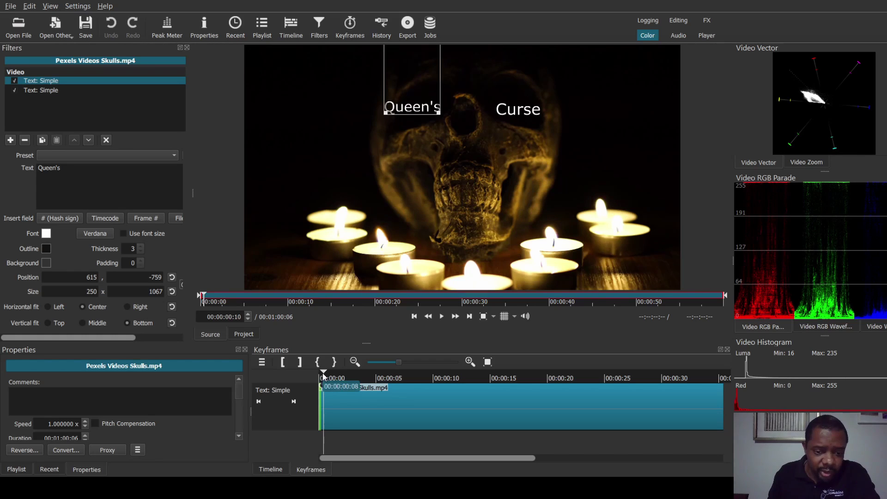
{"action": "mouse_move", "coordinate": [324, 376]}
{"action": "left_mouse_down"}
{"action": "mouse_move", "coordinate": [495, 383]}
{"action": "mouse_move", "coordinate": [324, 376]}
{"action": "left_mouse_up"}
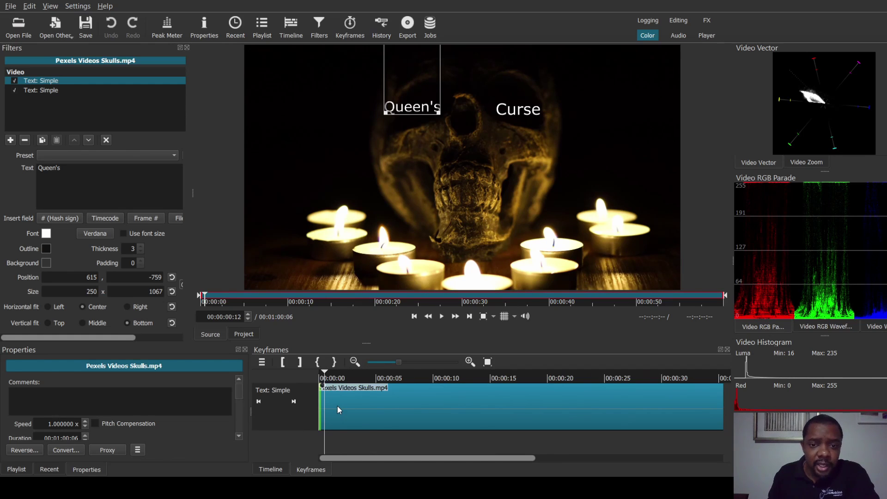
{"action": "left_click", "coordinate": [345, 389]}
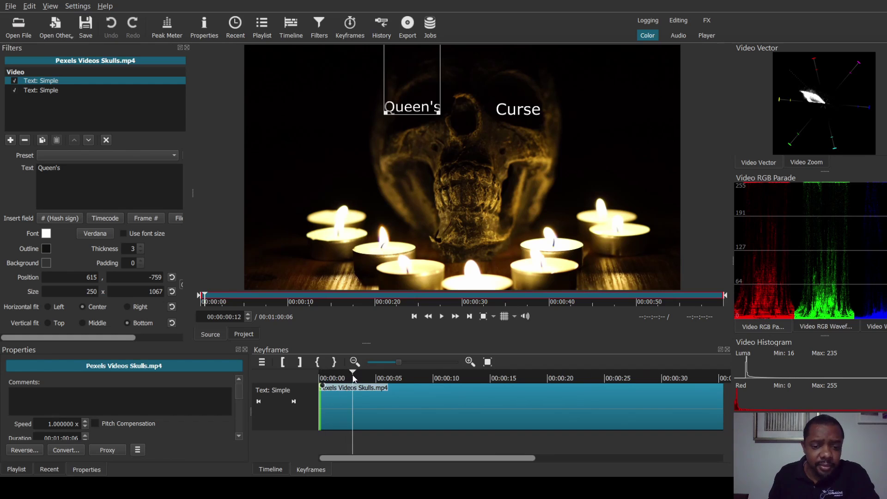
{"action": "left_click", "coordinate": [361, 391]}
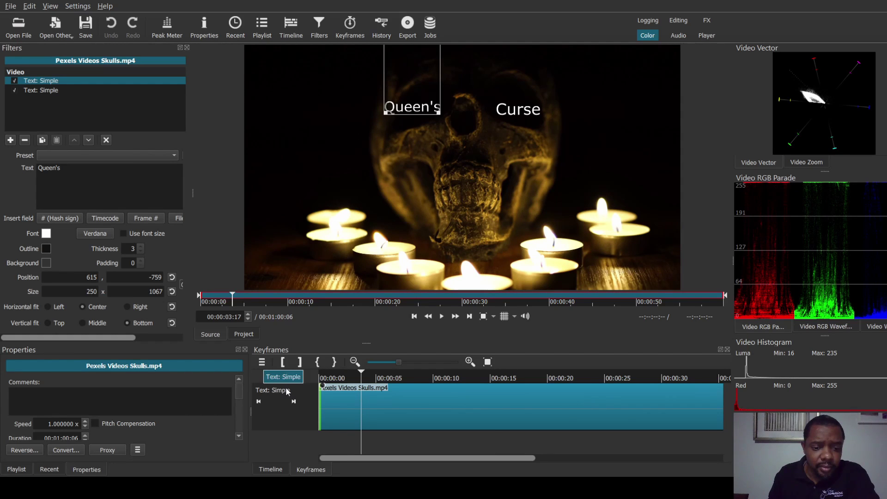
{"action": "left_click", "coordinate": [294, 401]}
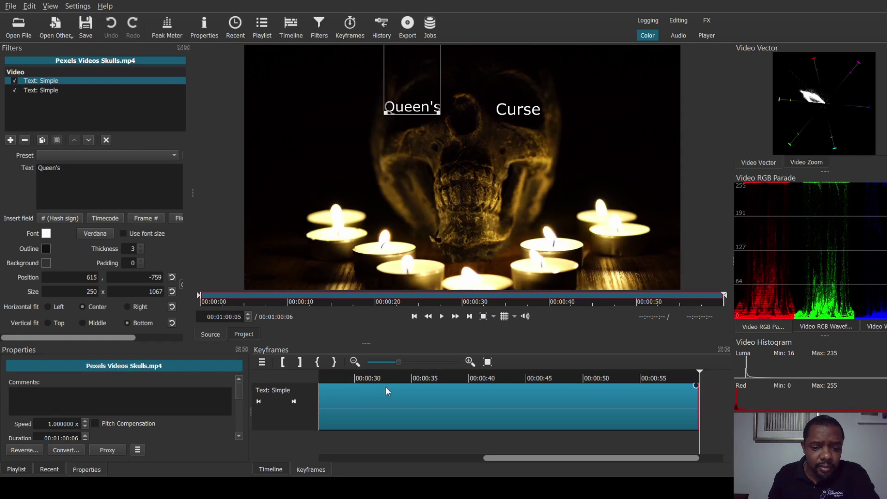
{"action": "left_click", "coordinate": [258, 401]}
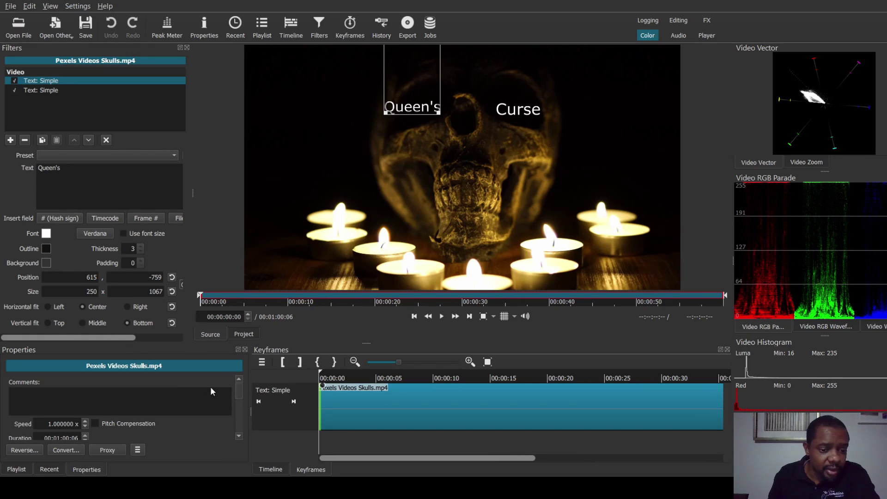
{"action": "mouse_move", "coordinate": [234, 390]}
{"action": "left_mouse_down"}
{"action": "mouse_move", "coordinate": [237, 437]}
{"action": "mouse_move", "coordinate": [240, 384]}
{"action": "left_mouse_up"}
{"action": "scroll", "coordinate": [145, 384], "scroll_direction": "down", "scroll_amount": 5}
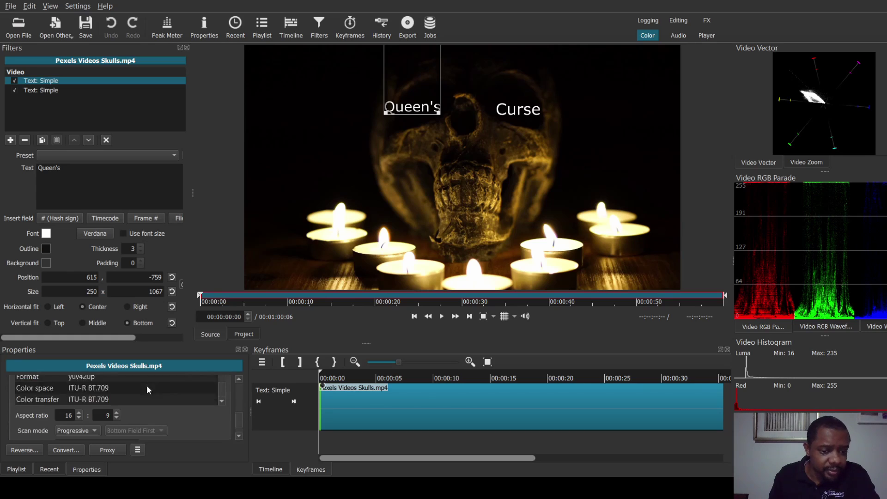
{"action": "right_click", "coordinate": [309, 450]}
{"action": "mouse_move", "coordinate": [323, 428]}
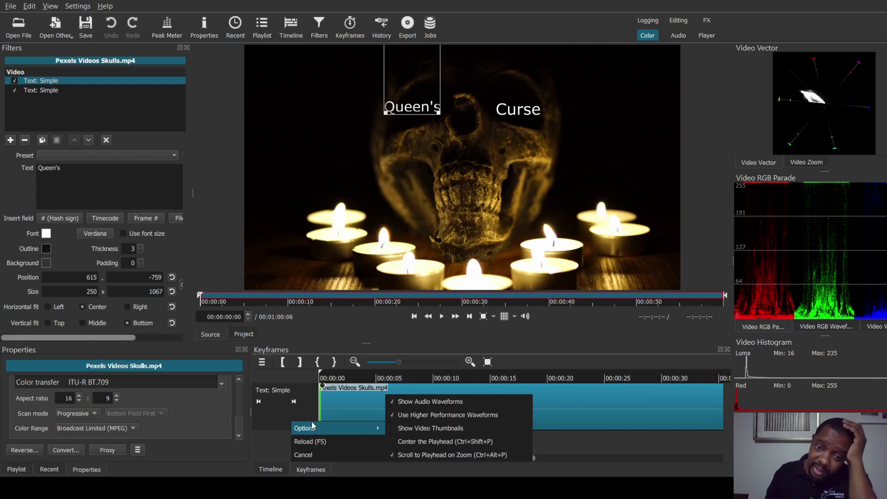
{"action": "left_click", "coordinate": [279, 440]}
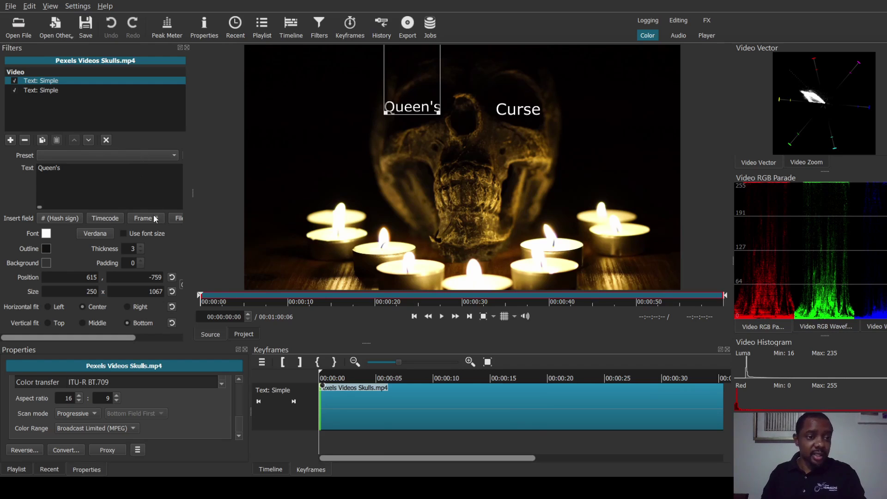
{"action": "right_click", "coordinate": [273, 422]}
{"action": "mouse_move", "coordinate": [294, 433]}
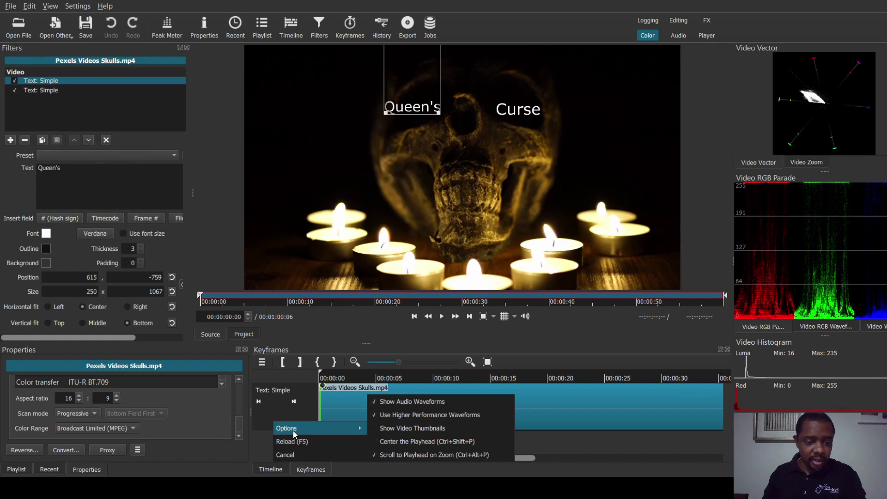
{"action": "left_click", "coordinate": [267, 412]}
{"action": "right_click", "coordinate": [267, 412]}
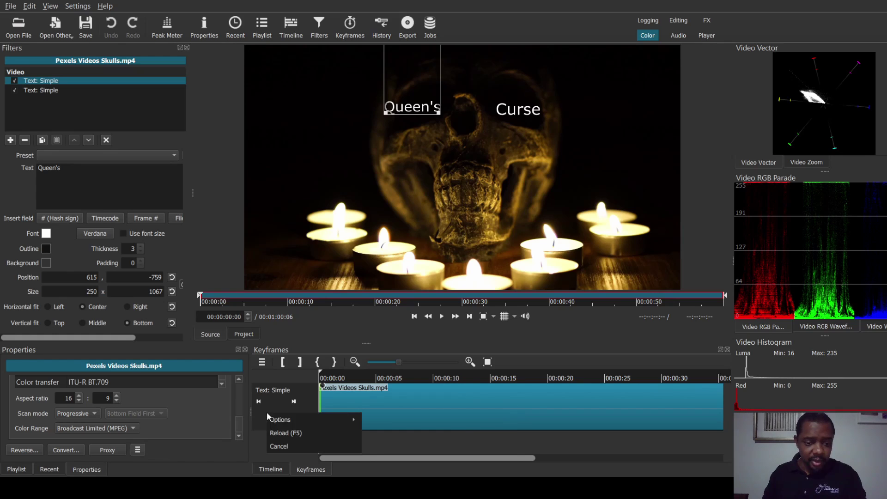
{"action": "left_click", "coordinate": [282, 406]}
{"action": "right_click", "coordinate": [282, 408]}
{"action": "left_click", "coordinate": [272, 432]}
{"action": "right_click", "coordinate": [268, 440]}
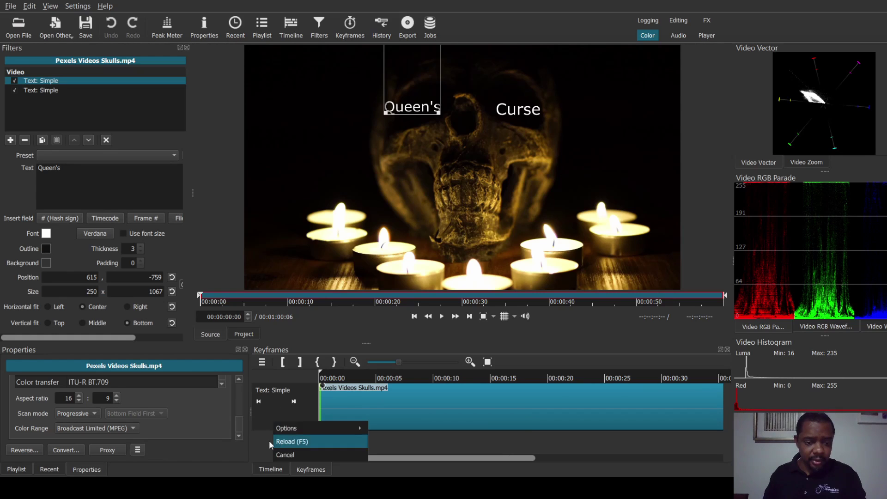
{"action": "left_click", "coordinate": [302, 443]}
{"action": "right_click", "coordinate": [303, 443]}
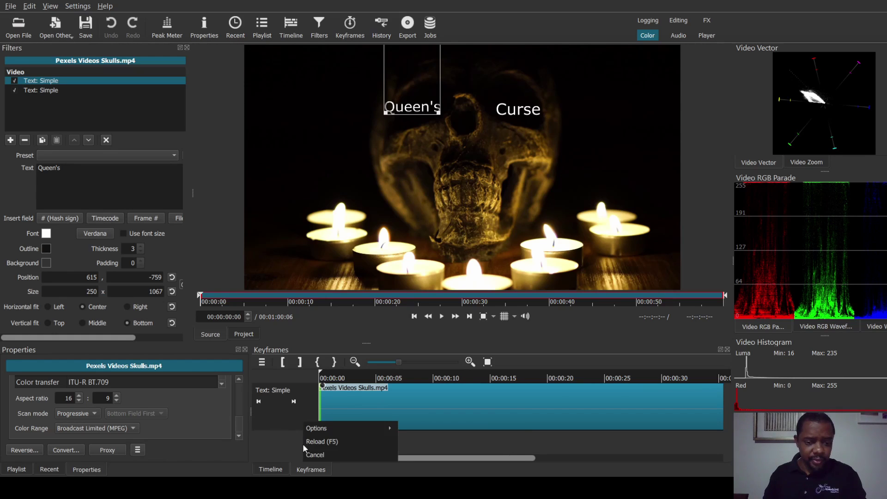
{"action": "left_click", "coordinate": [411, 442]}
{"action": "right_click", "coordinate": [411, 442]}
{"action": "mouse_move", "coordinate": [423, 433]}
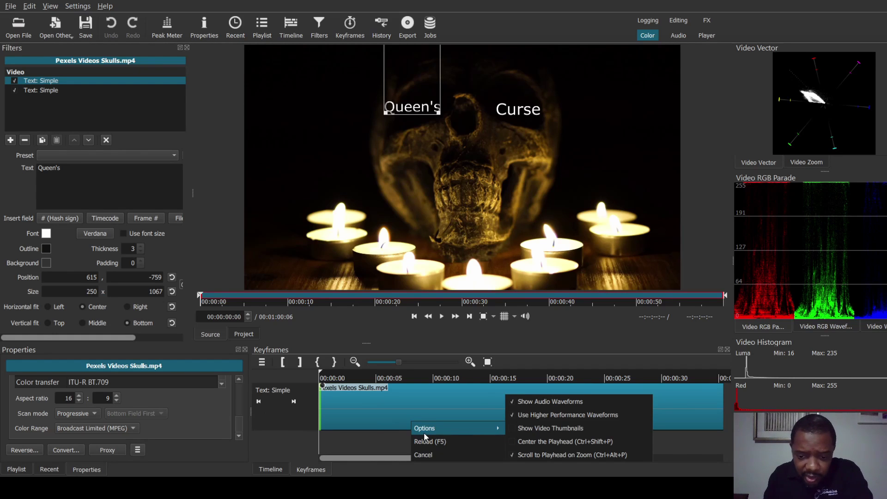
{"action": "left_click", "coordinate": [284, 373]}
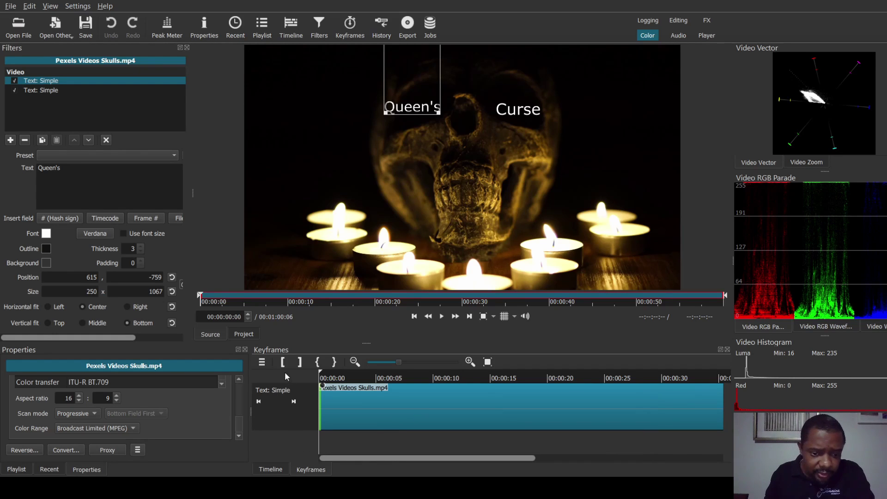
{"action": "right_click", "coordinate": [285, 372]}
{"action": "mouse_move", "coordinate": [300, 381]}
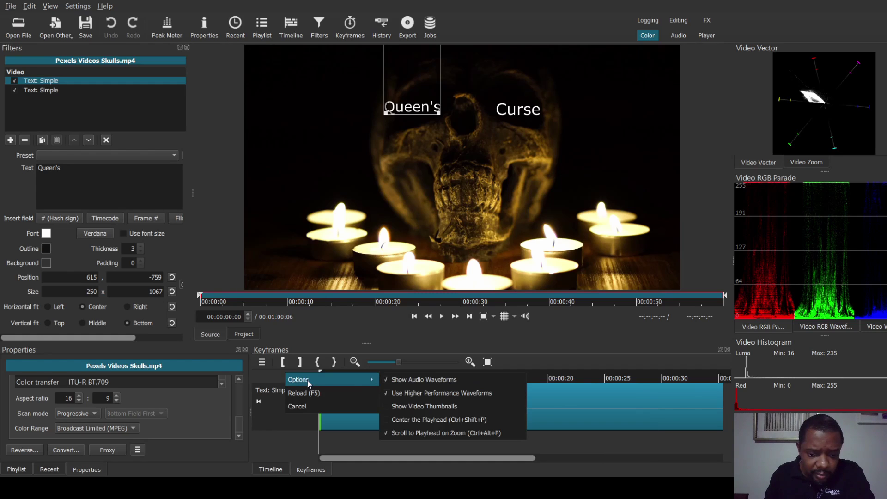
{"action": "left_click", "coordinate": [267, 440]}
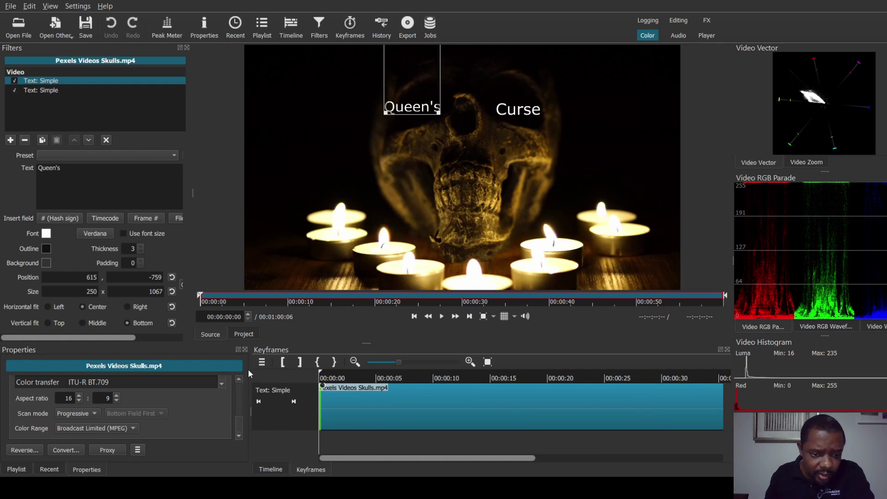
{"action": "right_click", "coordinate": [333, 380]}
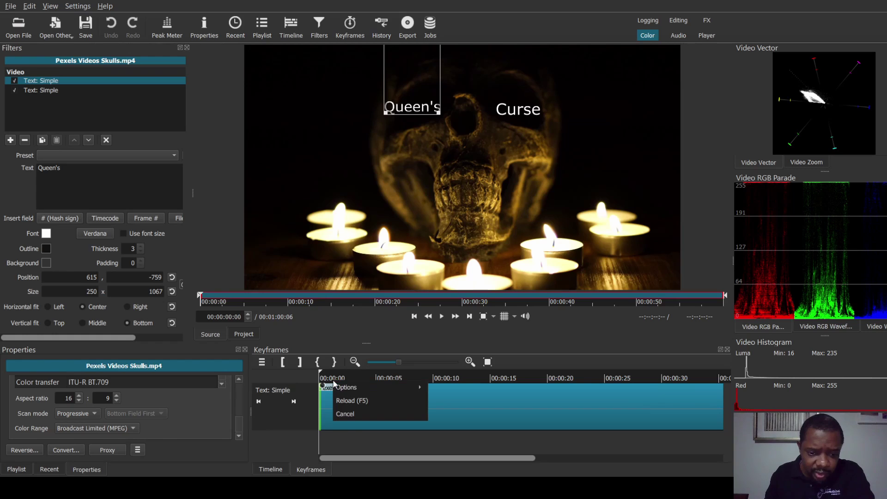
{"action": "left_click", "coordinate": [339, 381]}
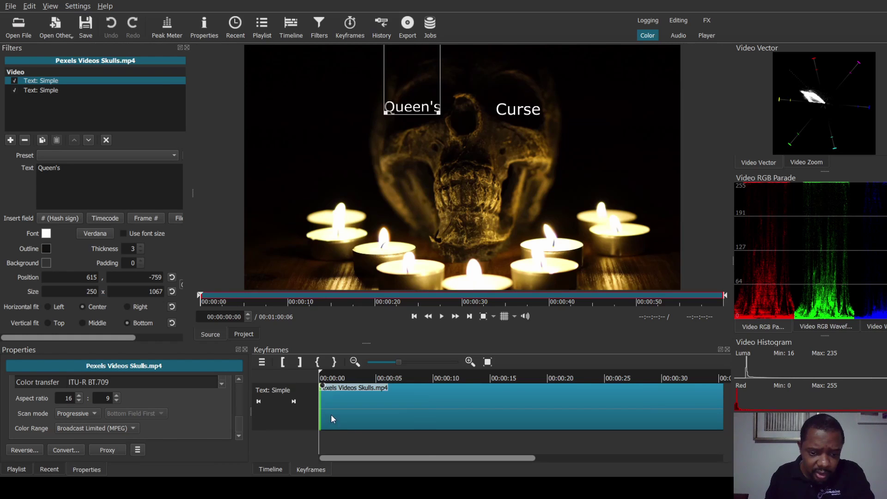
{"action": "right_click", "coordinate": [333, 432]}
{"action": "left_click", "coordinate": [309, 439]}
{"action": "right_click", "coordinate": [309, 440]}
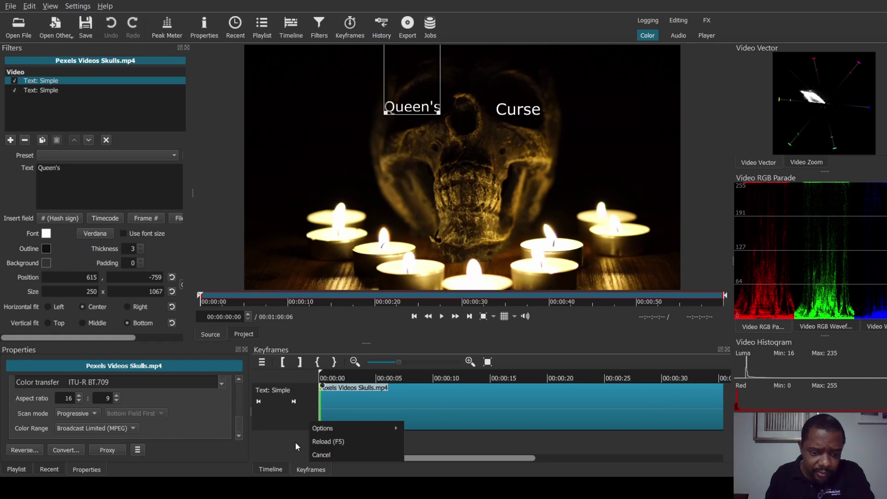
{"action": "left_click", "coordinate": [287, 444]}
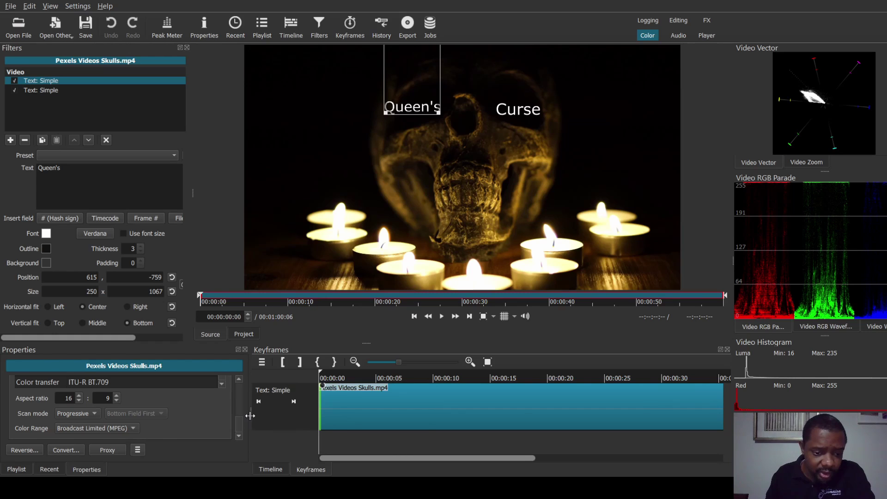
Widen the Keyframes area slightly by narrowing the adjacent Properties area.
{"action": "left_click_drag", "start_coordinate": [250, 419], "coordinate": [232, 416]}
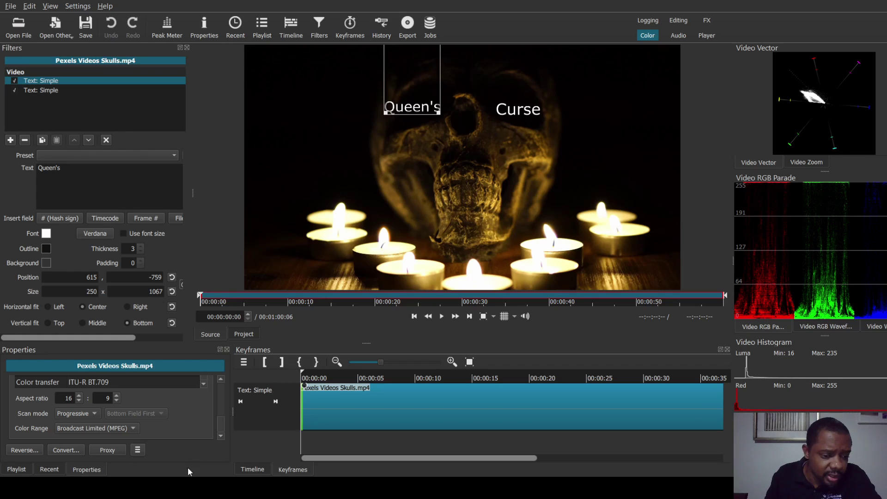
{"action": "right_click", "coordinate": [253, 450]}
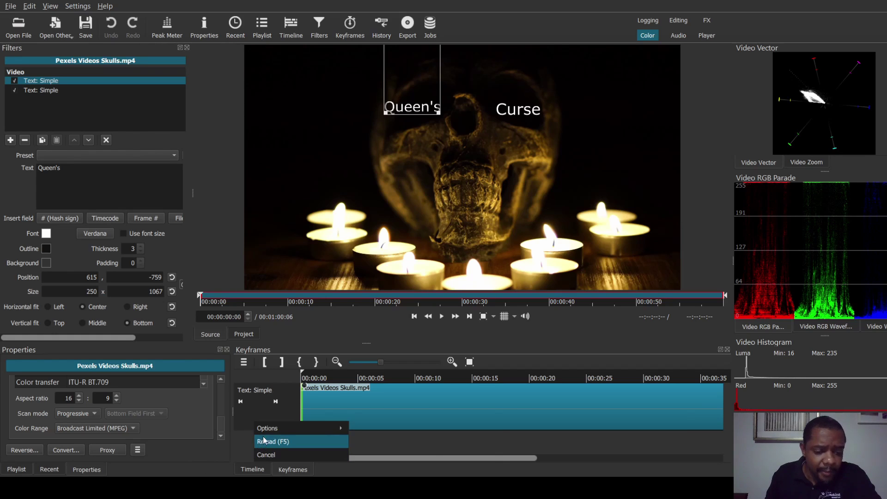
{"action": "mouse_move", "coordinate": [264, 433]}
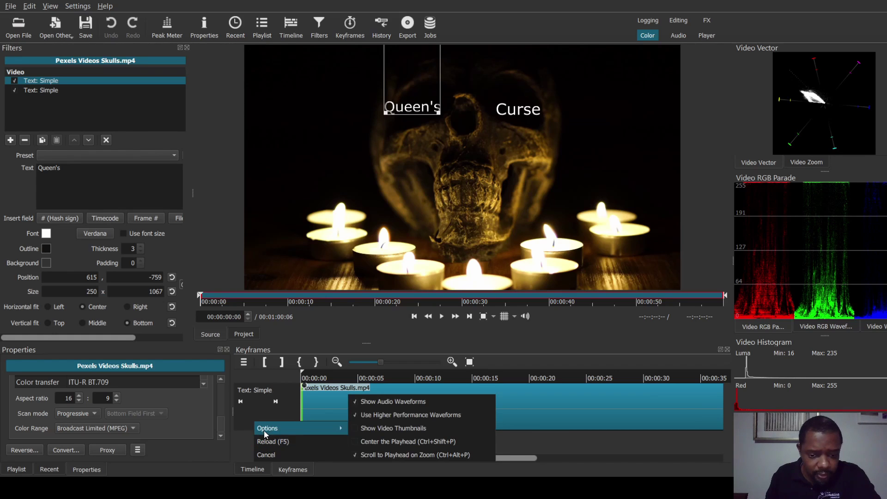
{"action": "left_click", "coordinate": [265, 412]}
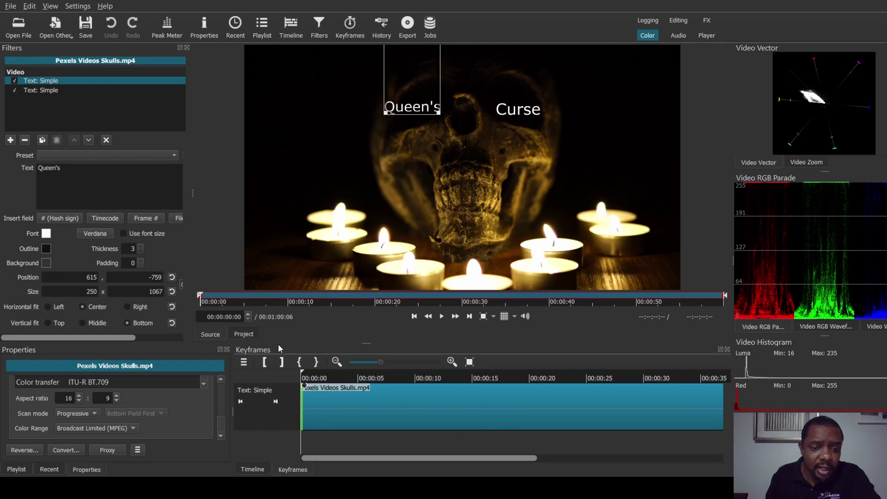
{"action": "right_click", "coordinate": [286, 443]}
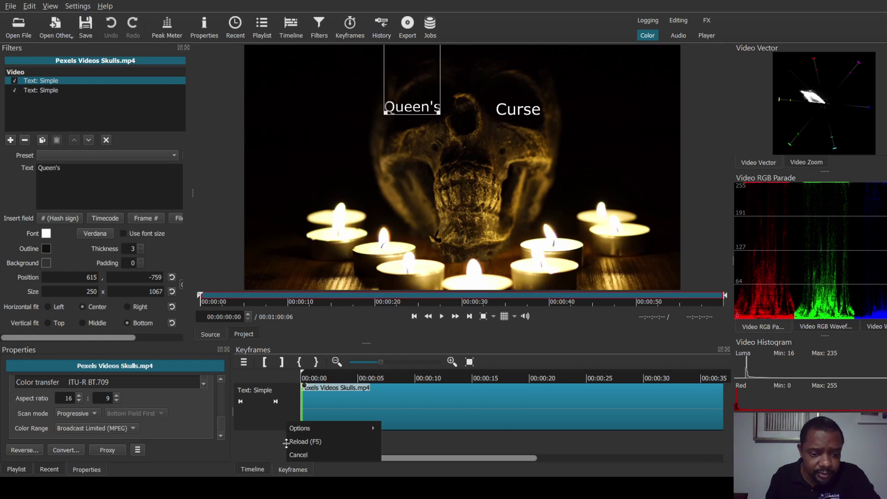
{"action": "left_click", "coordinate": [276, 443]}
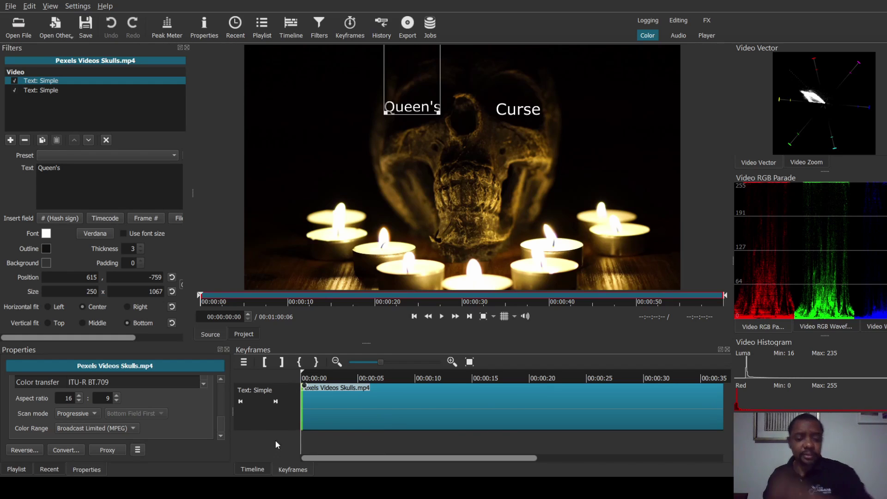
{"action": "left_click", "coordinate": [261, 468]}
{"action": "right_click", "coordinate": [268, 427]}
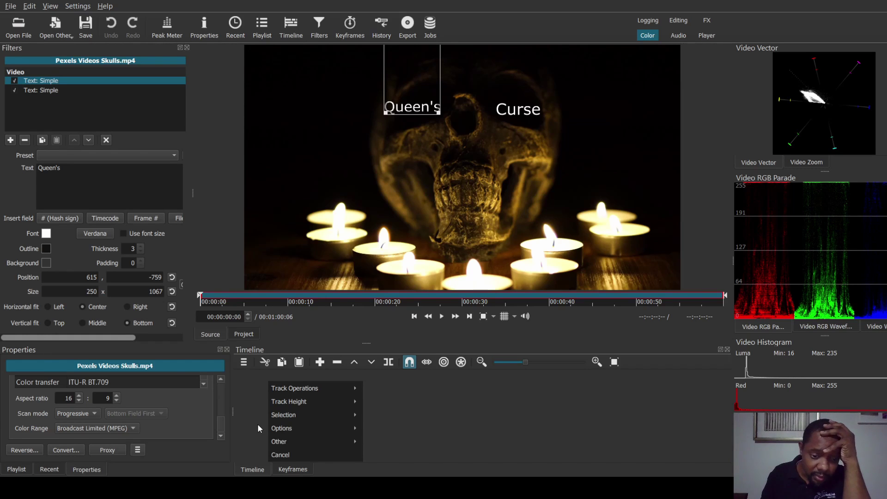
{"action": "mouse_move", "coordinate": [287, 402]}
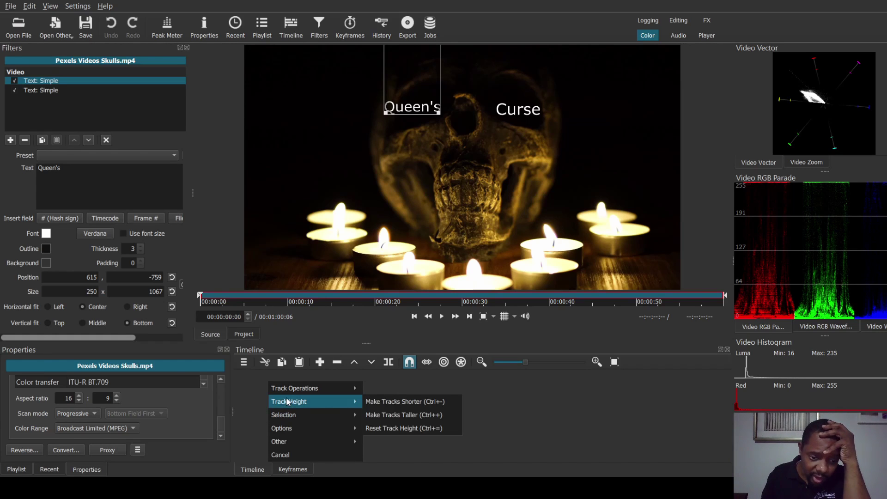
{"action": "left_click", "coordinate": [282, 470]}
{"action": "right_click", "coordinate": [278, 447]}
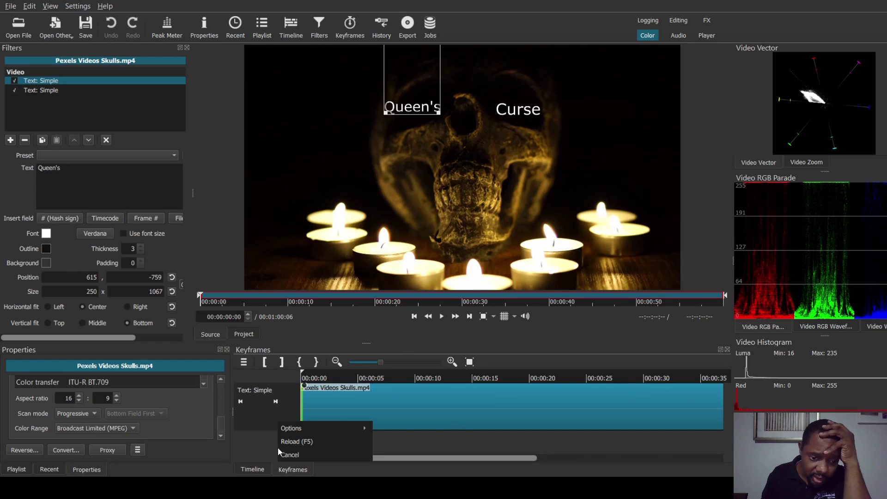
Append Pexels Videos Skulls.mp4 to the timeline's V1 track three times.
{"action": "left_click", "coordinate": [252, 469]}
{"action": "right_click", "coordinate": [279, 423]}
{"action": "left_click", "coordinate": [321, 365]}
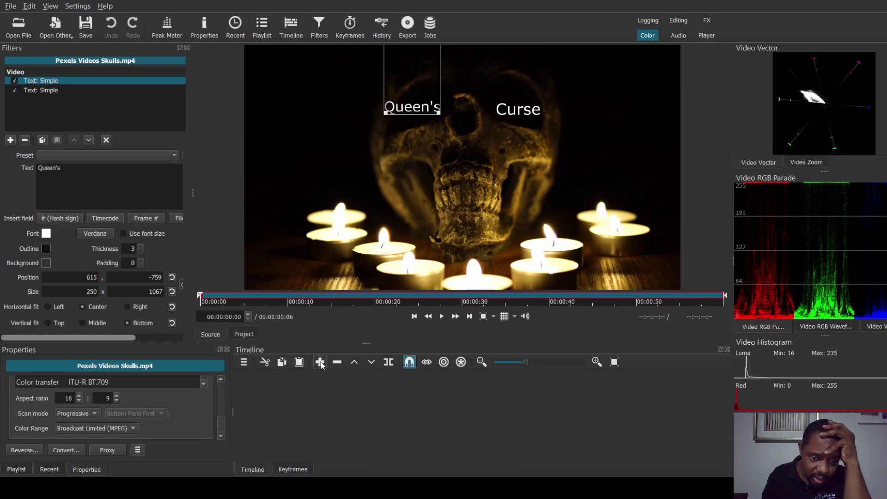
{"action": "left_click", "coordinate": [321, 364]}
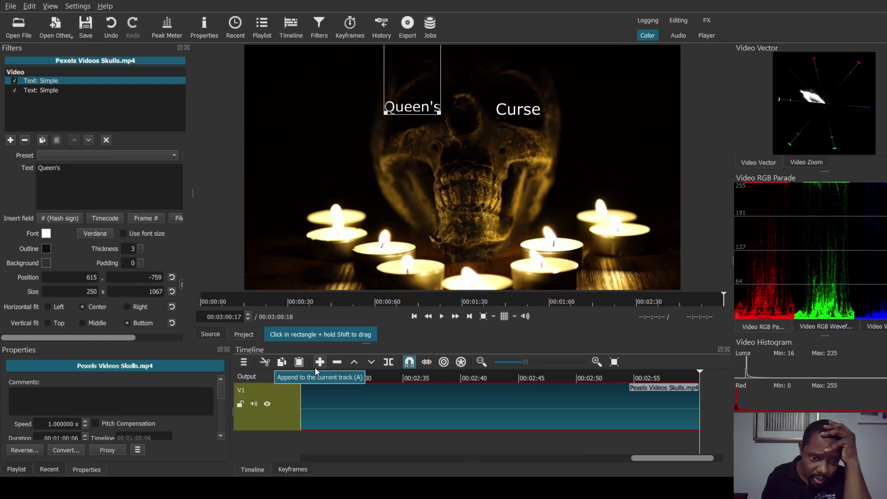
{"action": "left_click", "coordinate": [319, 365]}
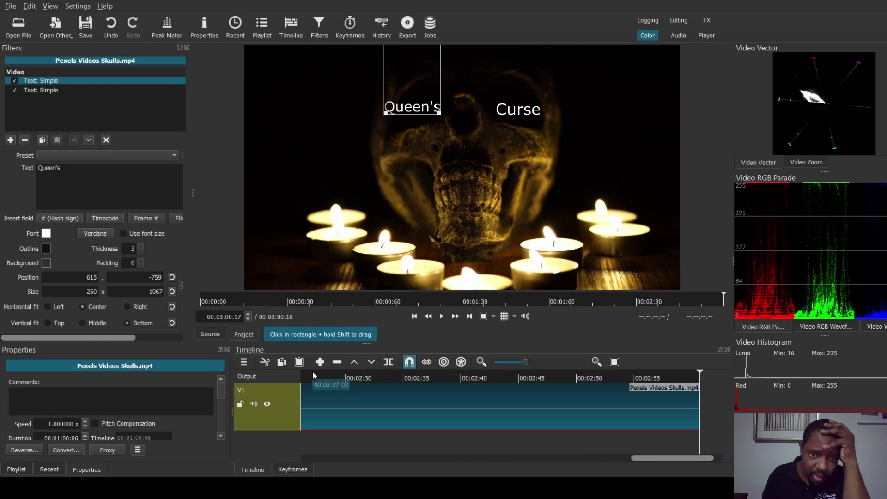
Add a second video track above V1 on the timeline.
{"action": "left_click", "coordinate": [284, 424]}
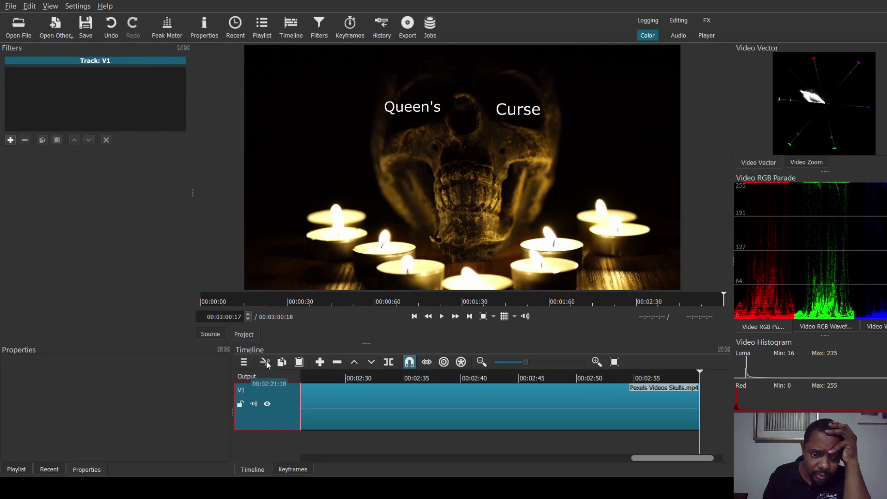
{"action": "right_click", "coordinate": [261, 437]}
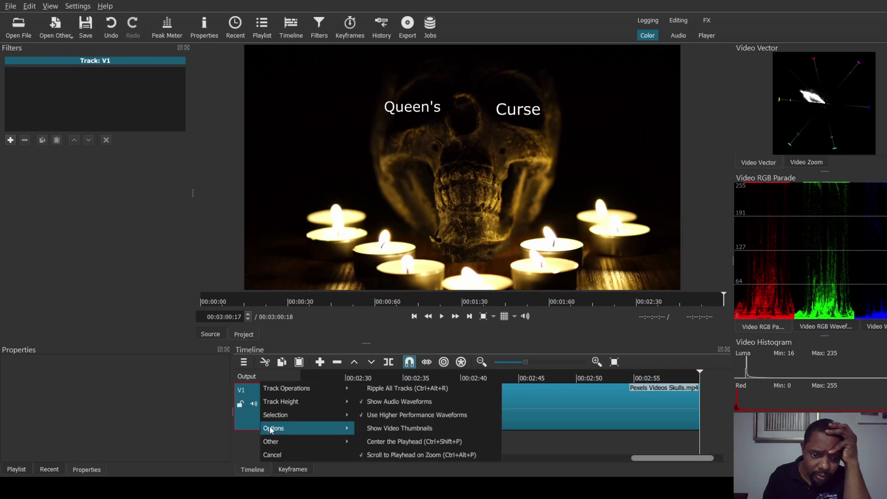
{"action": "mouse_move", "coordinate": [290, 402]}
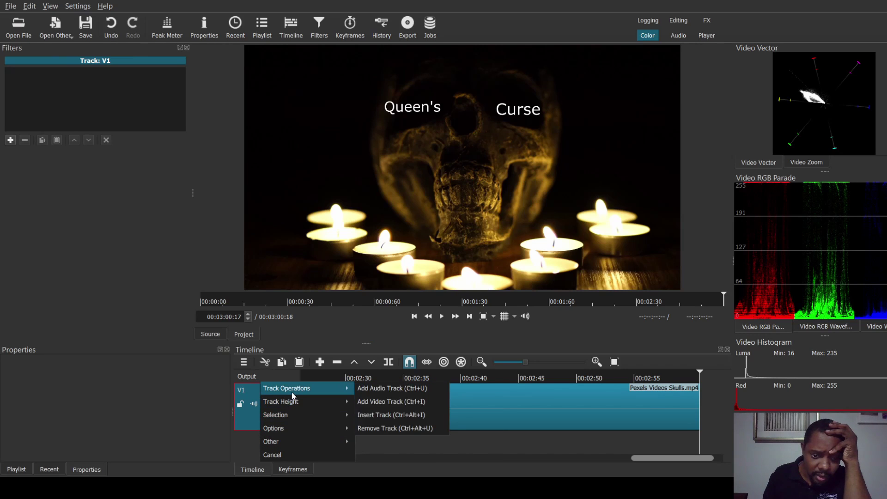
{"action": "left_click", "coordinate": [366, 401]}
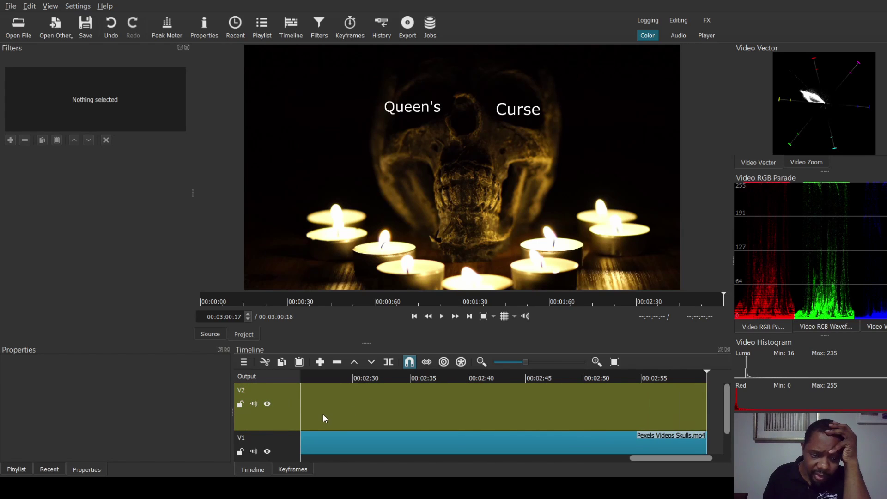
Review the two Text: Simple filters on the V1 skull clip, and undo the last clip append.
{"action": "left_click", "coordinate": [308, 441]}
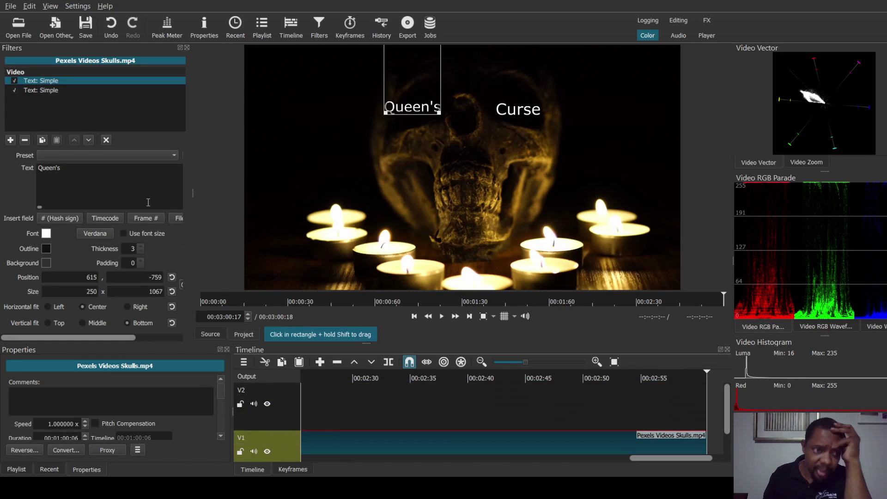
{"action": "left_click", "coordinate": [53, 91]}
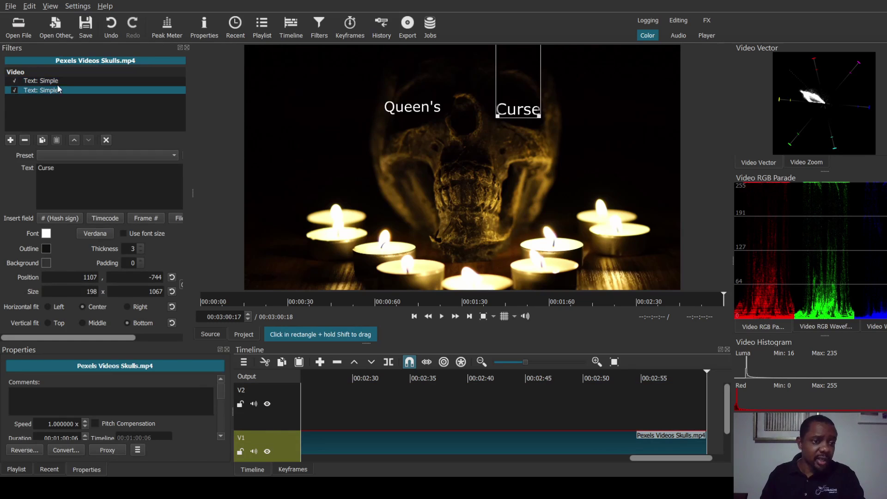
{"action": "left_click", "coordinate": [60, 81]}
{"action": "key", "text": "ctrl+z"}
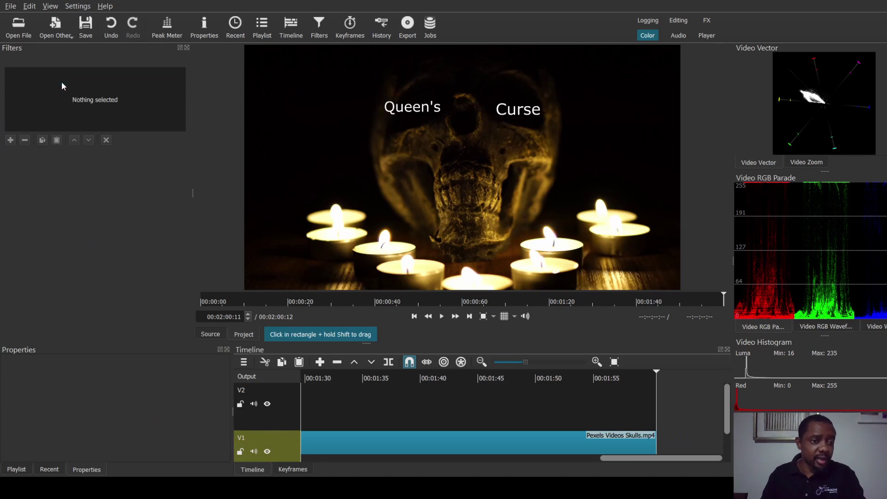
Paste the skull clip onto track V2 and check it by hiding and showing the track.
{"action": "left_click", "coordinate": [277, 418]}
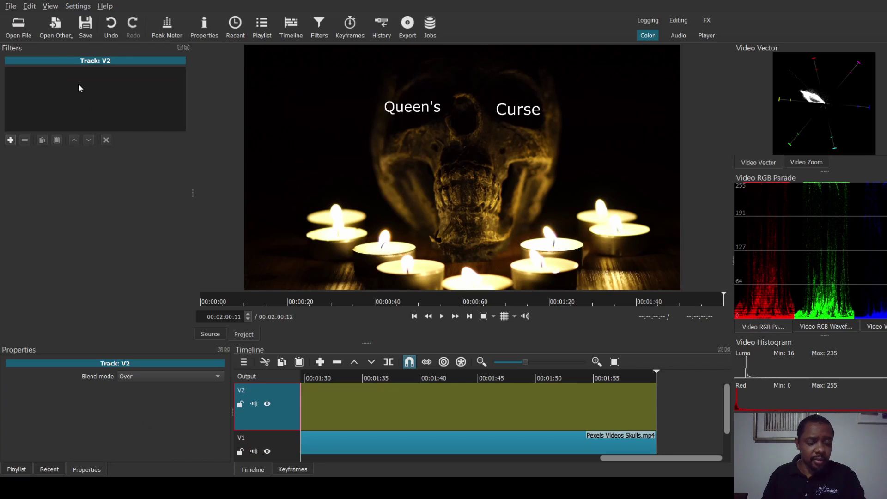
{"action": "key", "text": "ctrl+v"}
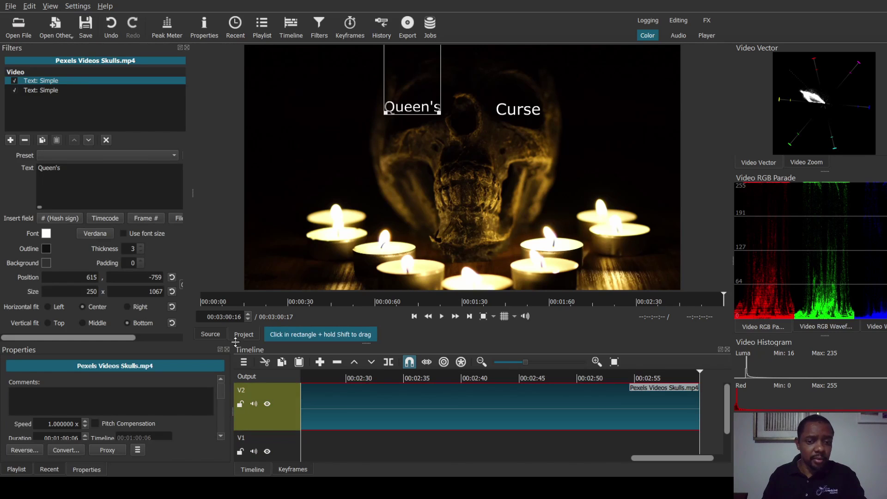
{"action": "left_click", "coordinate": [267, 404]}
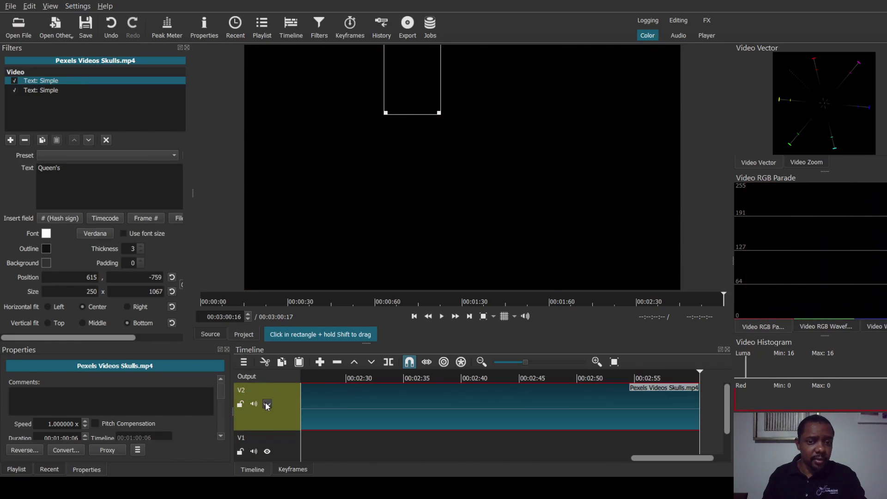
{"action": "left_click", "coordinate": [267, 405]}
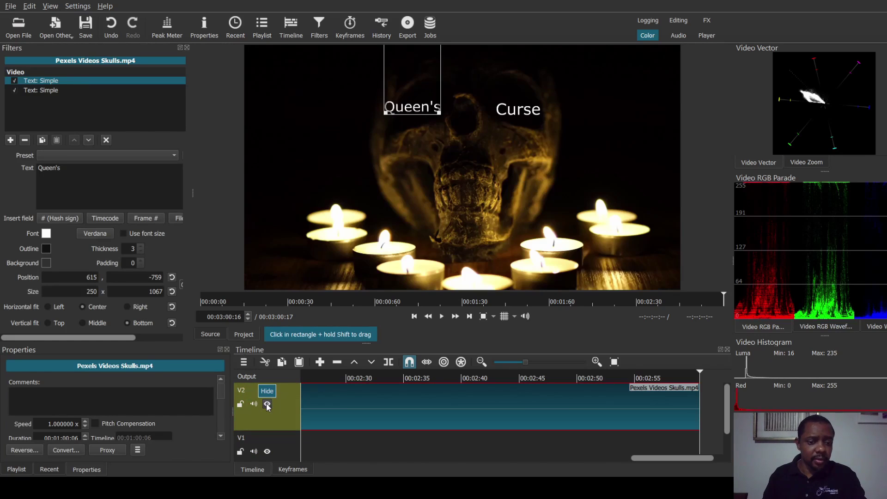
{"action": "left_click", "coordinate": [268, 451]}
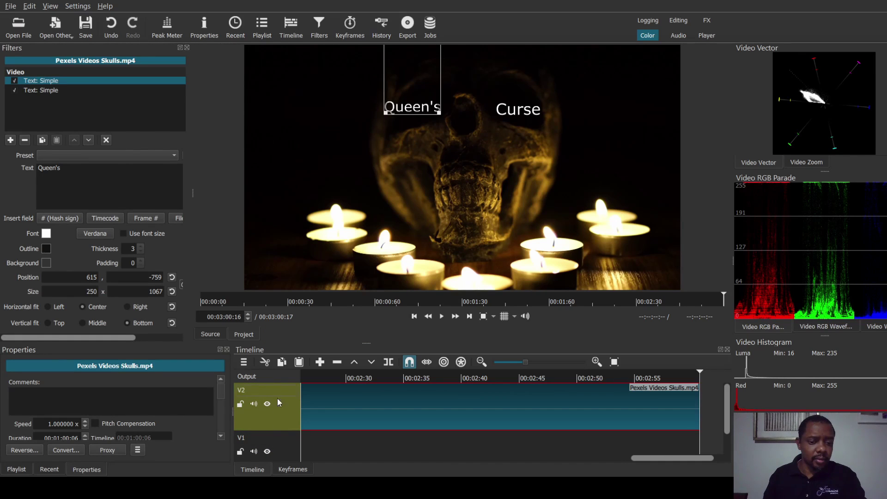
{"action": "left_click", "coordinate": [283, 412]}
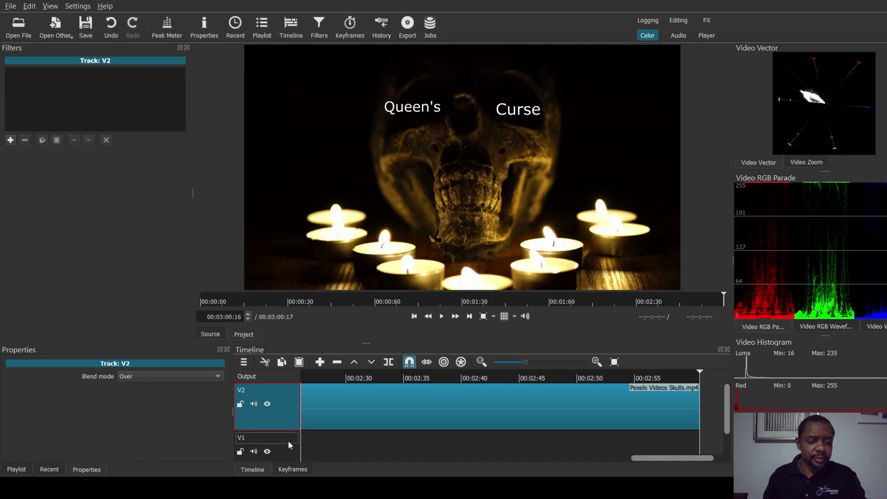
{"action": "double_click", "coordinate": [288, 440]}
{"action": "scroll", "coordinate": [306, 446], "scroll_direction": "up", "scroll_amount": 2}
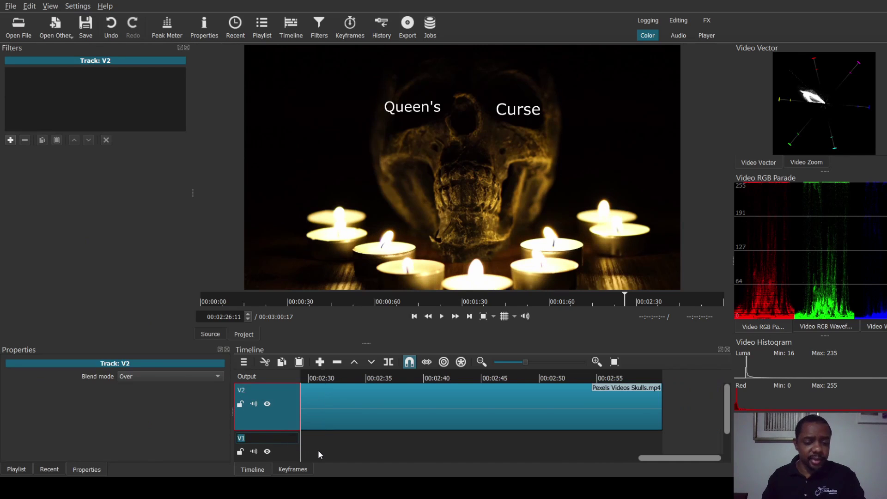
{"action": "scroll", "coordinate": [318, 450], "scroll_direction": "up", "scroll_amount": 3}
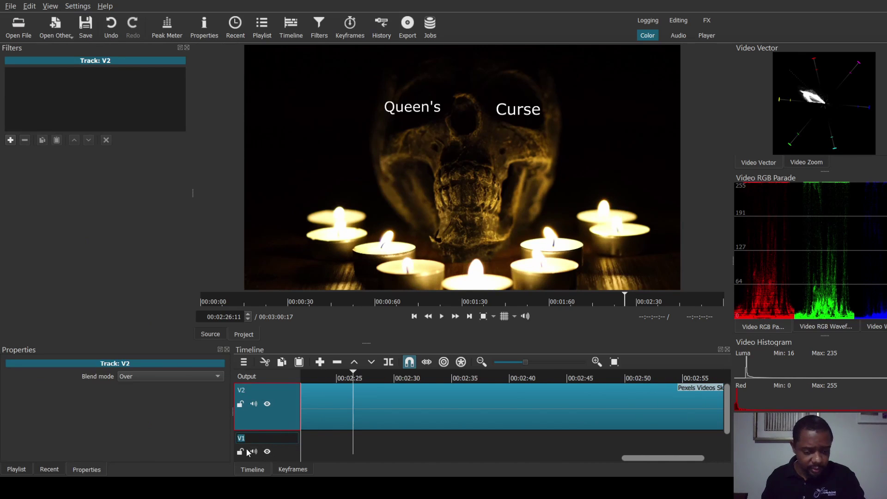
{"action": "left_click", "coordinate": [282, 448]}
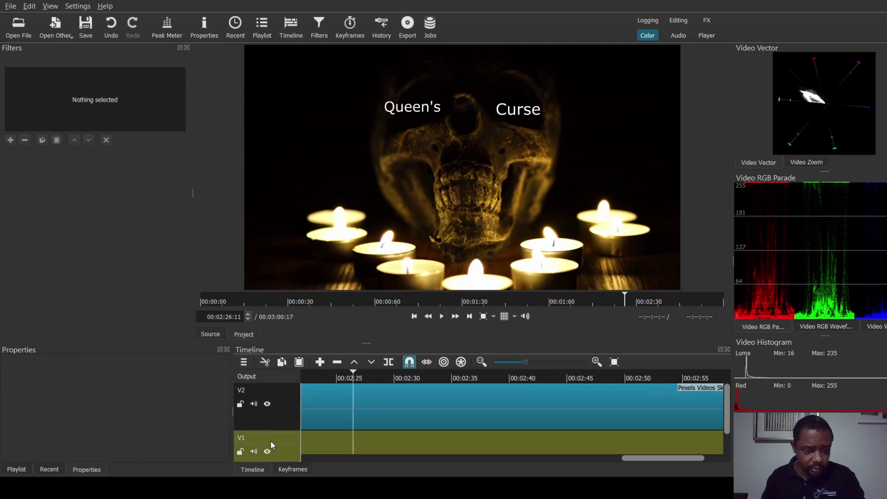
{"action": "double_click", "coordinate": [281, 393]}
{"action": "left_click", "coordinate": [268, 379]}
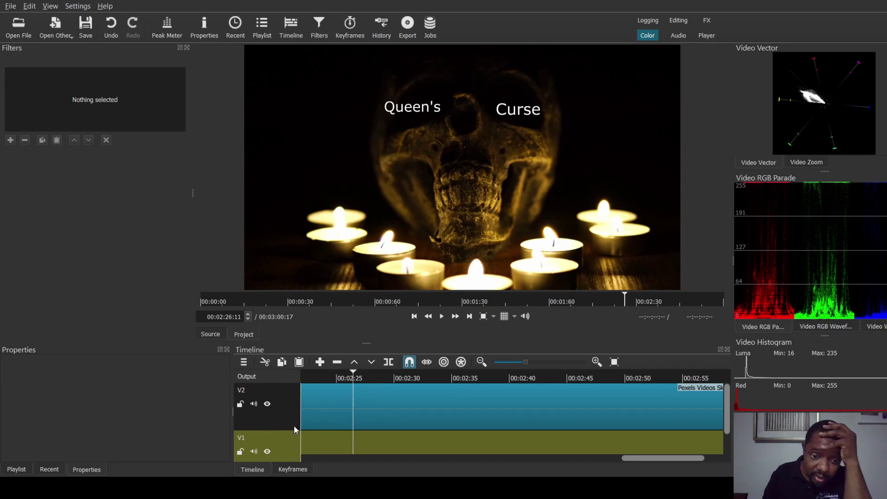
{"action": "right_click", "coordinate": [284, 438]}
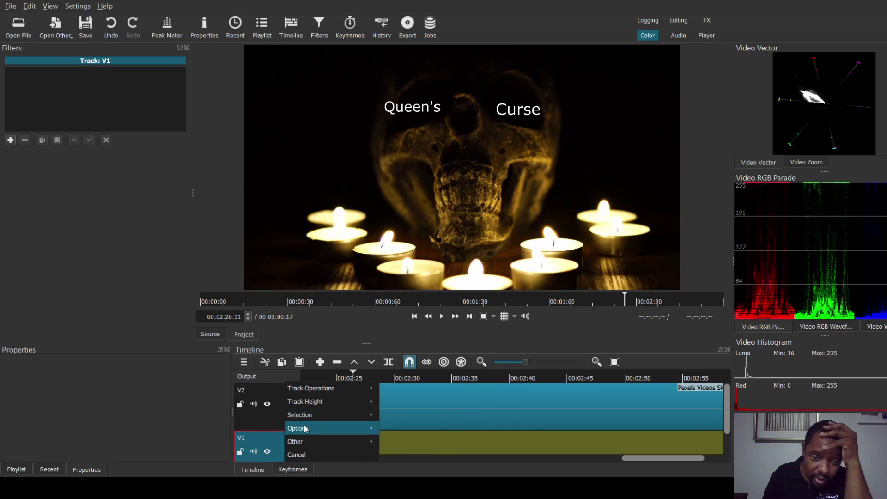
{"action": "mouse_move", "coordinate": [303, 446]}
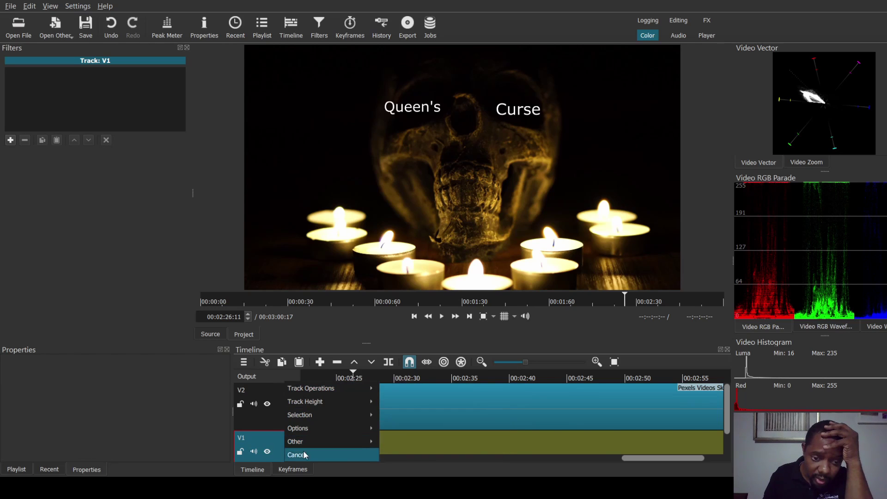
{"action": "mouse_move", "coordinate": [313, 430]}
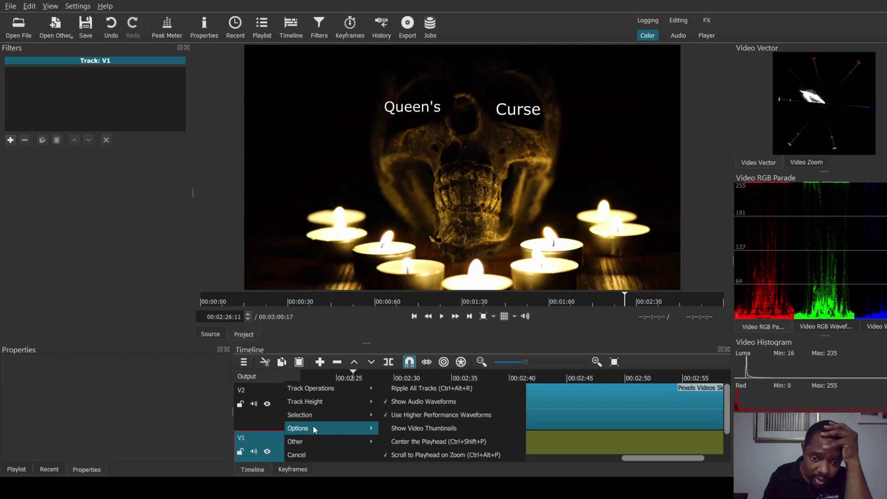
{"action": "left_click", "coordinate": [268, 416]}
{"action": "left_click", "coordinate": [264, 421]}
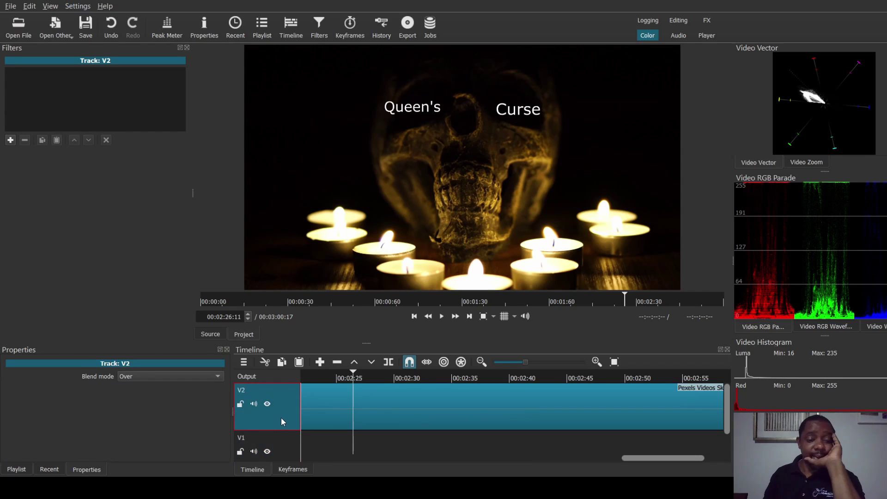
Undo the clip paste on V2 and delete the remaining skull clips from V1.
{"action": "double_click", "coordinate": [243, 440]}
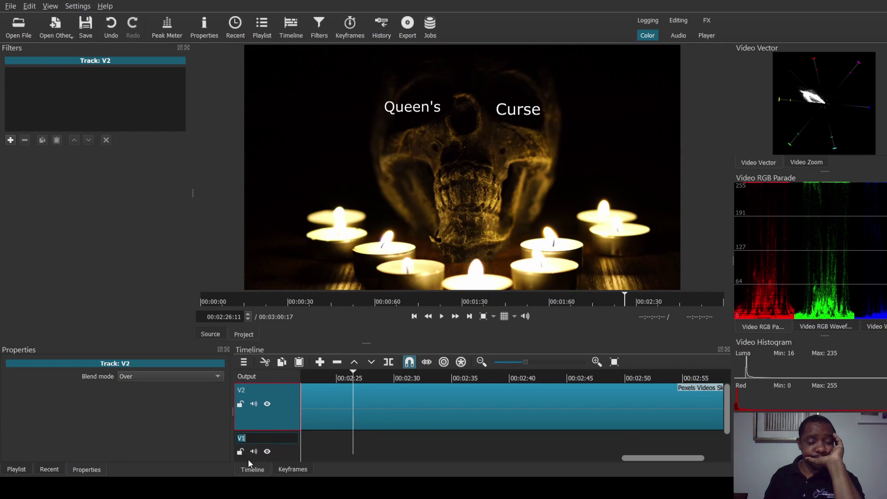
{"action": "left_click", "coordinate": [284, 457]}
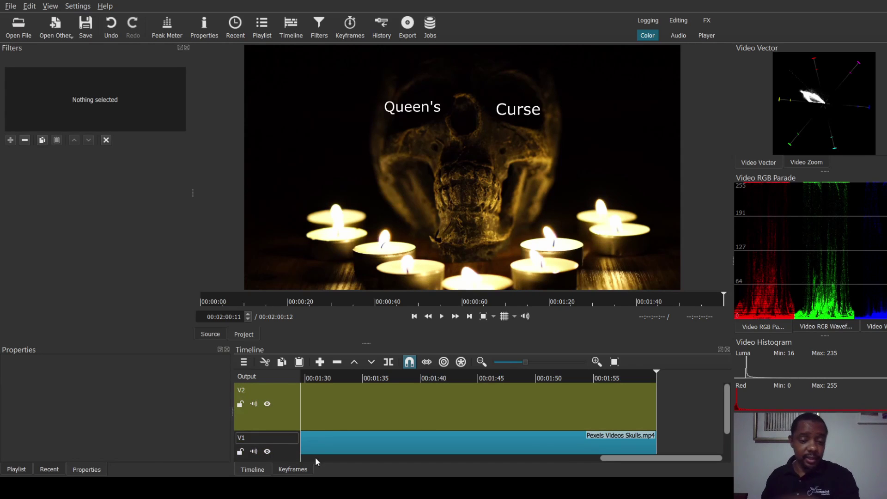
{"action": "left_click", "coordinate": [292, 450]}
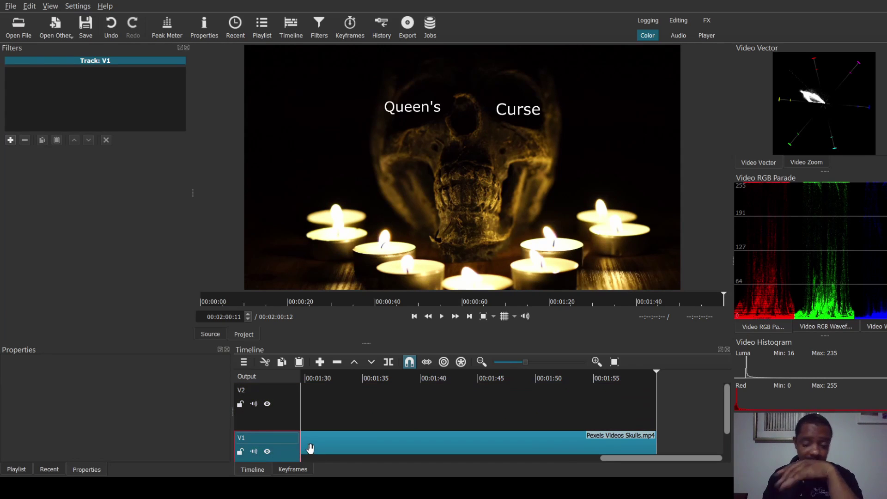
{"action": "left_click", "coordinate": [310, 449]}
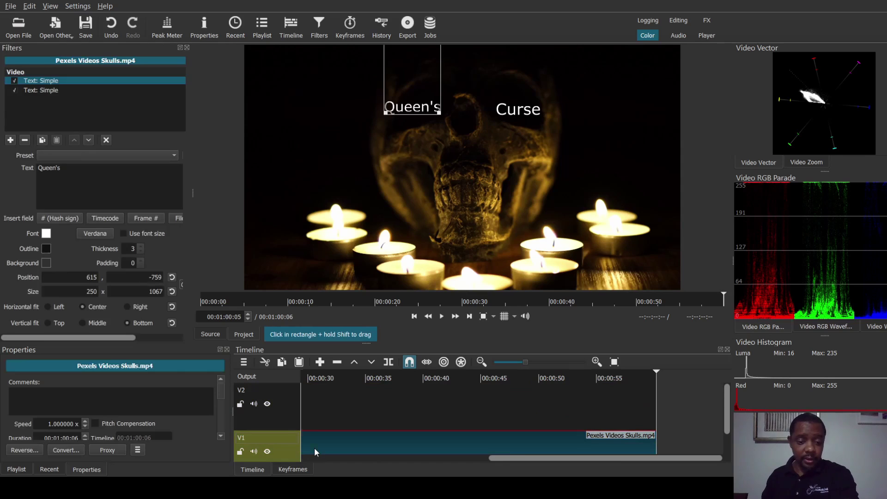
{"action": "key", "text": "Delete"}
{"action": "left_click", "coordinate": [283, 412]}
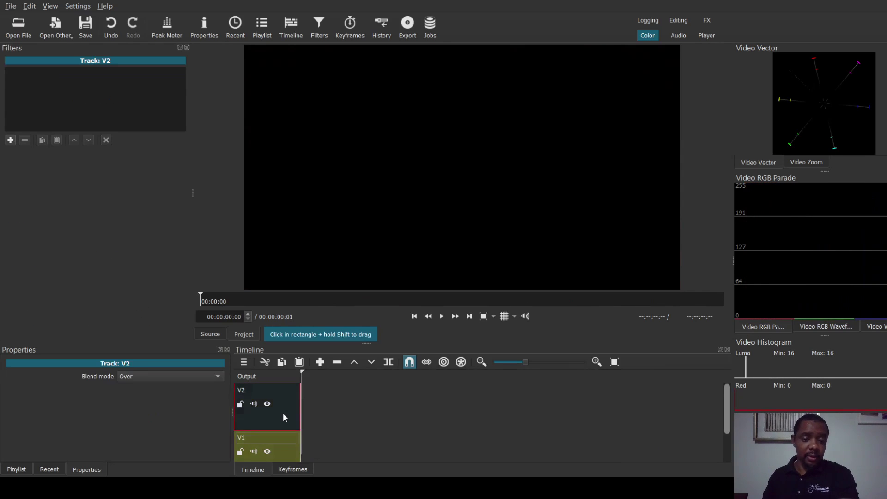
{"action": "double_click", "coordinate": [275, 439]}
{"action": "left_click", "coordinate": [283, 450]}
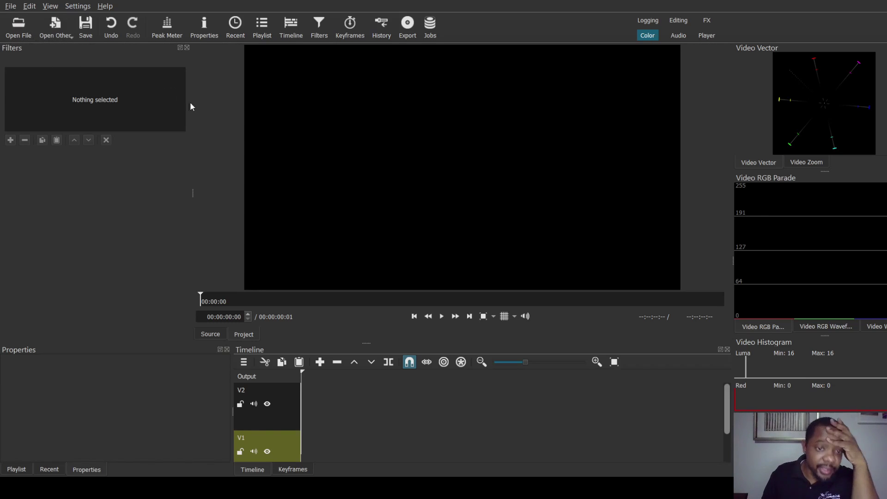
Load Pexels Videos Skulls.mp4 into the source player, pause it, and place the clip at the start of track V1.
{"action": "left_click_drag", "start_coordinate": [351, 270], "coordinate": [341, 263]}
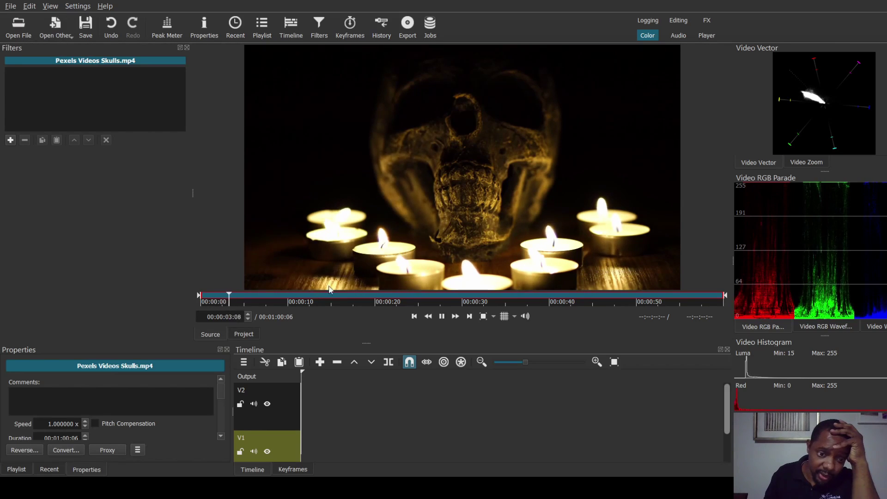
{"action": "key", "text": "space"}
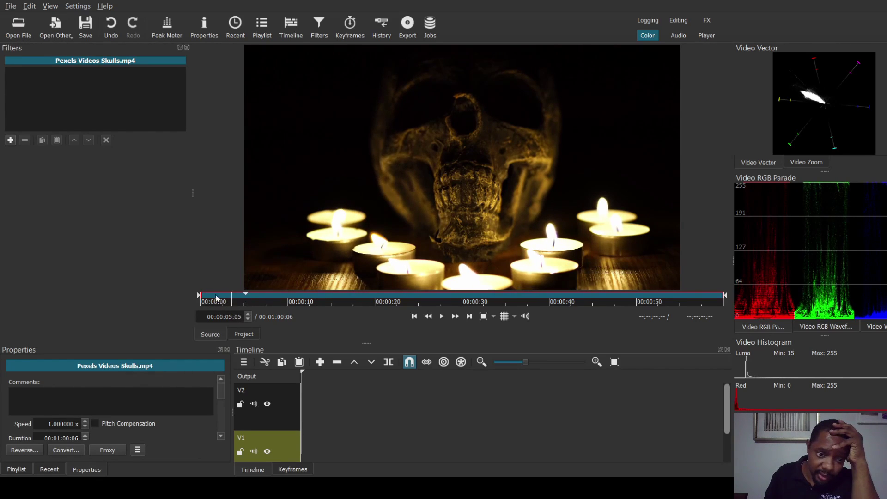
{"action": "left_click_drag", "start_coordinate": [342, 265], "coordinate": [302, 456]}
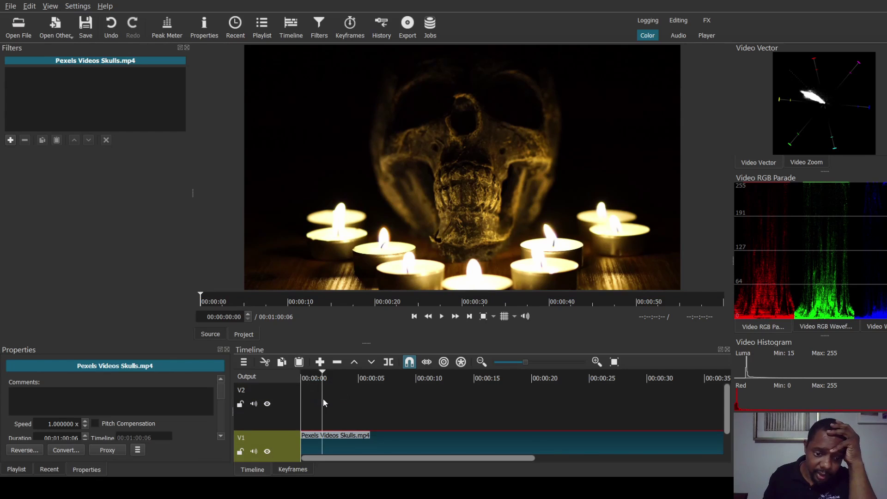
Add a Text: Simple filter to the whole V2 track, finding it by searching for "text".
{"action": "left_click", "coordinate": [291, 416]}
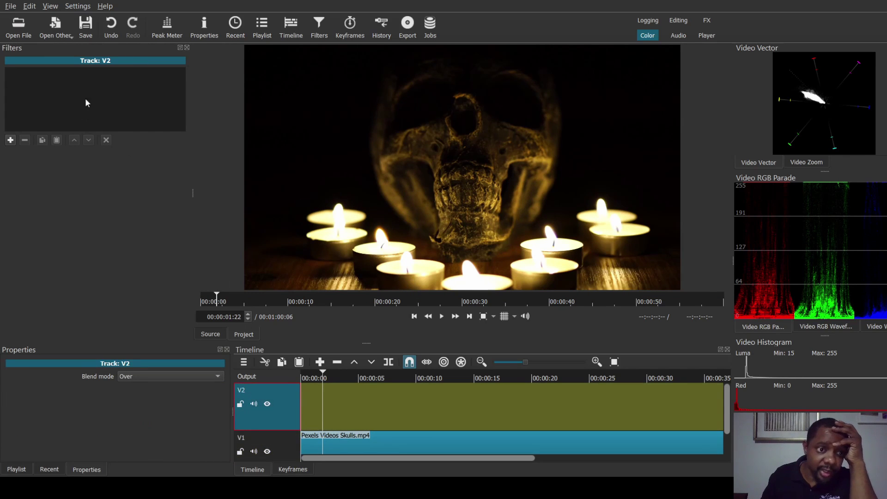
{"action": "left_click", "coordinate": [11, 140]}
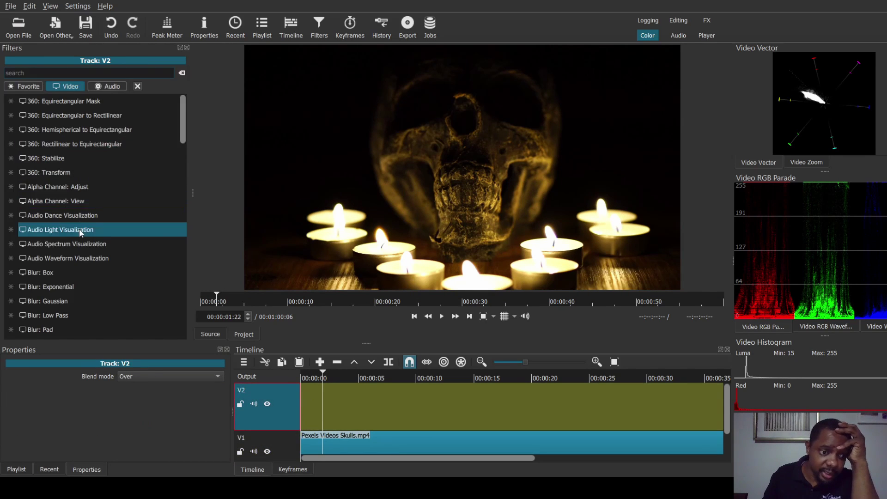
{"action": "scroll", "coordinate": [79, 229], "scroll_direction": "down", "scroll_amount": 3}
{"action": "scroll", "coordinate": [79, 229], "scroll_direction": "down", "scroll_amount": 6}
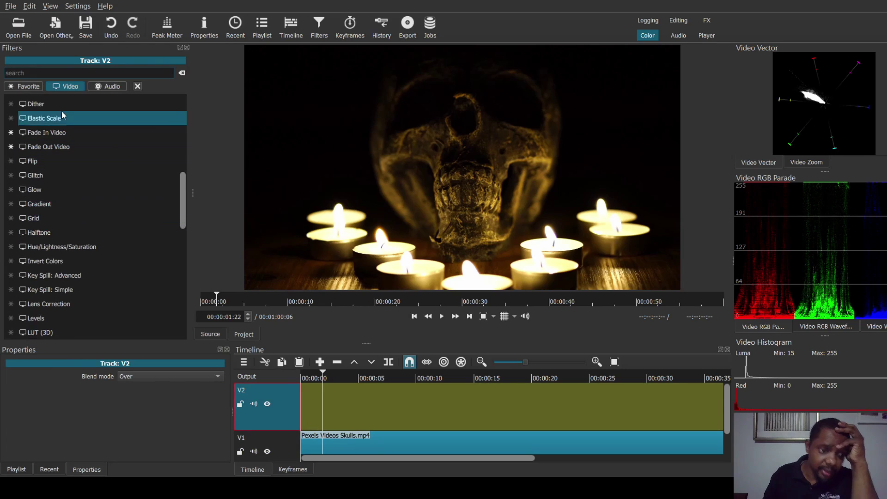
{"action": "type", "text": "t"}
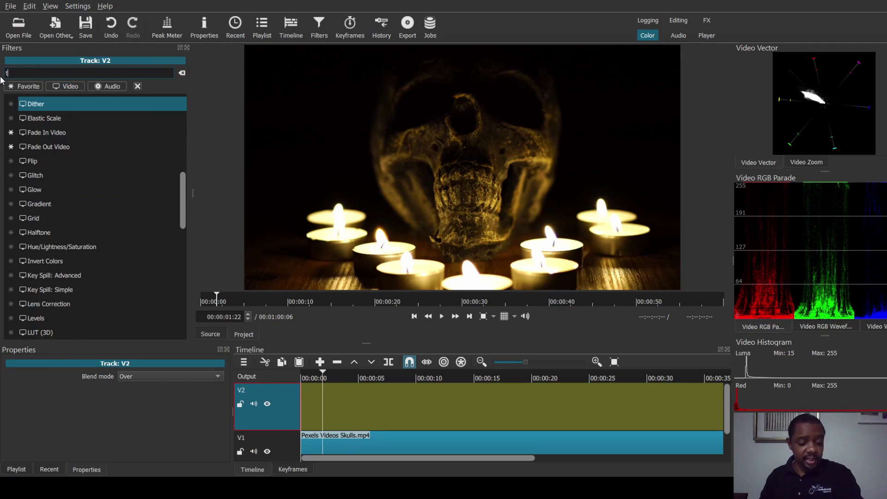
{"action": "type", "text": "ext"}
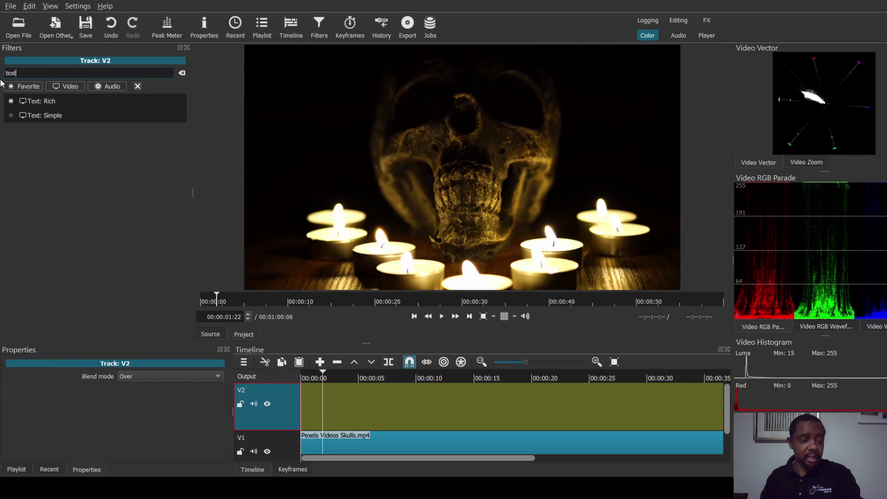
{"action": "left_click", "coordinate": [68, 114]}
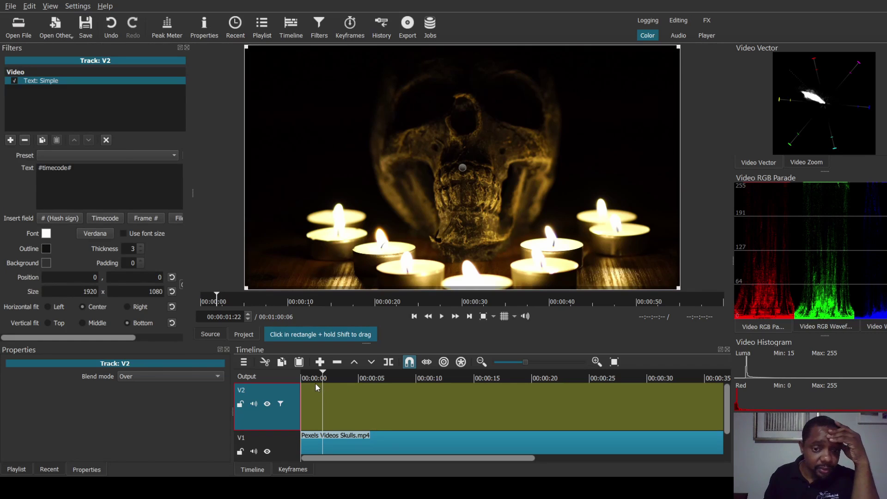
Replace the V2 filter's timecode text with "Queen's" and shift its text rectangle to about -25, 23.
{"action": "left_click_drag", "start_coordinate": [85, 172], "coordinate": [39, 163]}
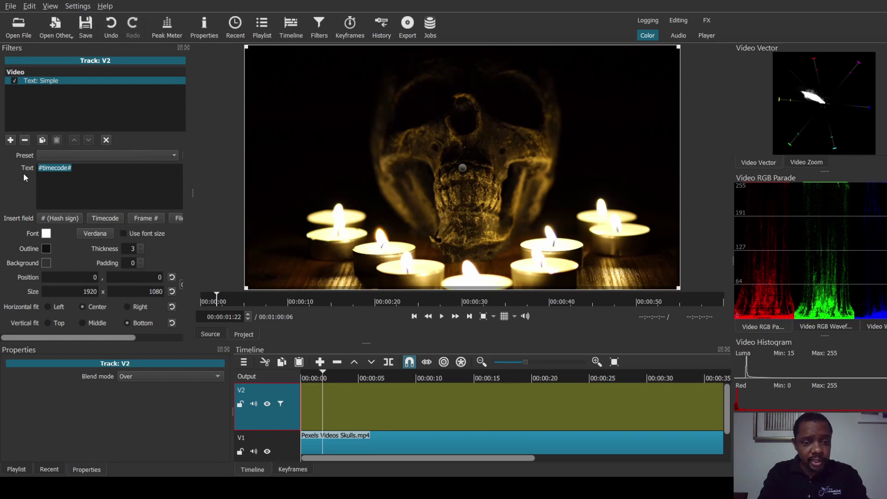
{"action": "type", "text": "Quee"}
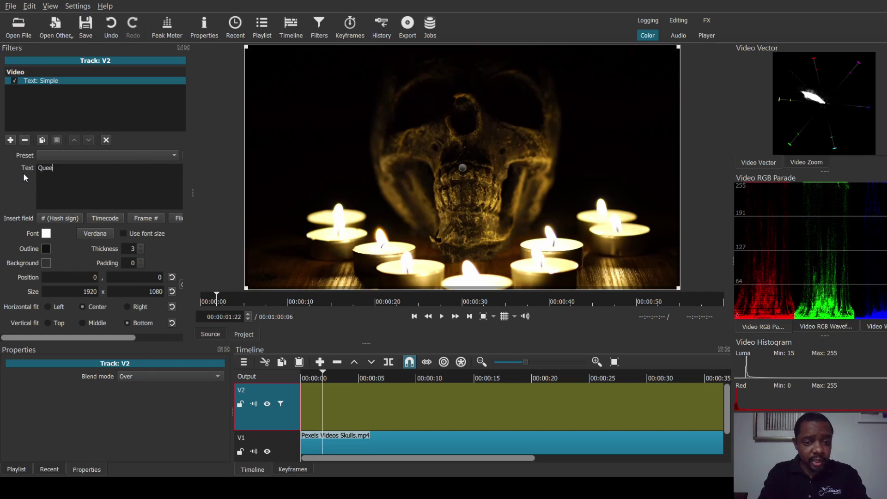
{"action": "type", "text": "n's"}
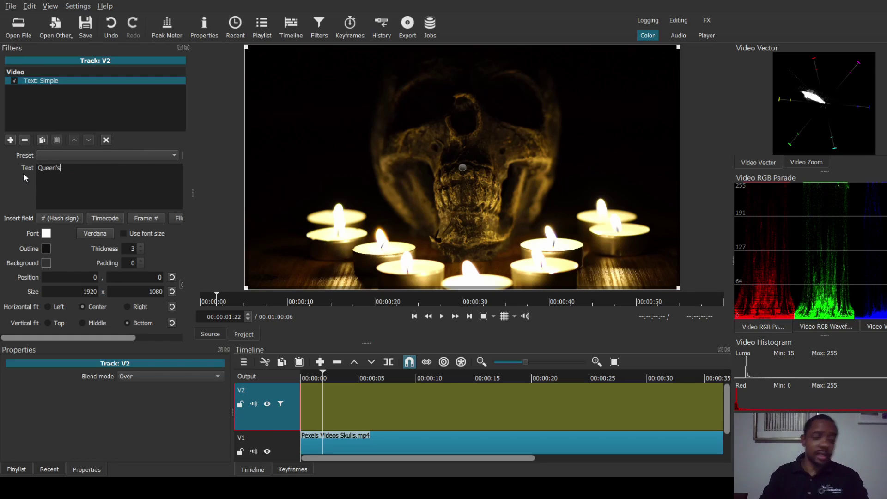
{"action": "key", "text": "Return"}
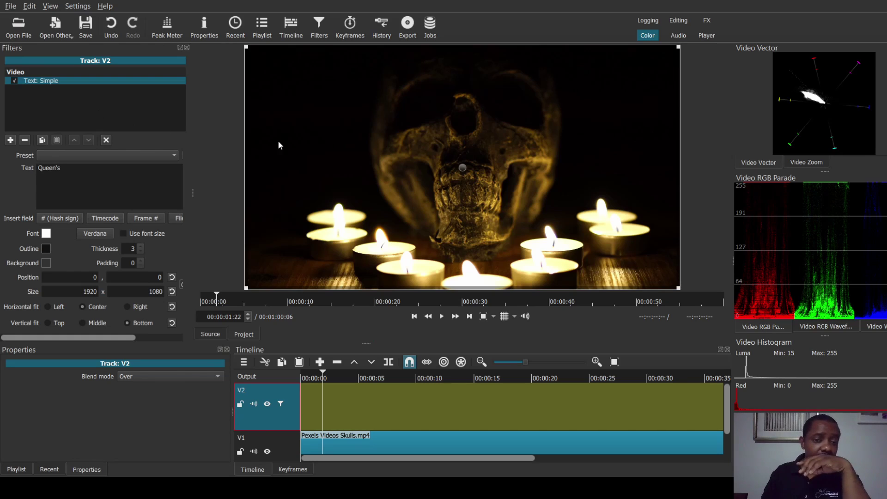
{"action": "mouse_move", "coordinate": [464, 160]}
{"action": "left_mouse_down"}
{"action": "mouse_move", "coordinate": [470, 129]}
{"action": "mouse_move", "coordinate": [492, 161]}
{"action": "mouse_move", "coordinate": [459, 160]}
{"action": "left_mouse_up"}
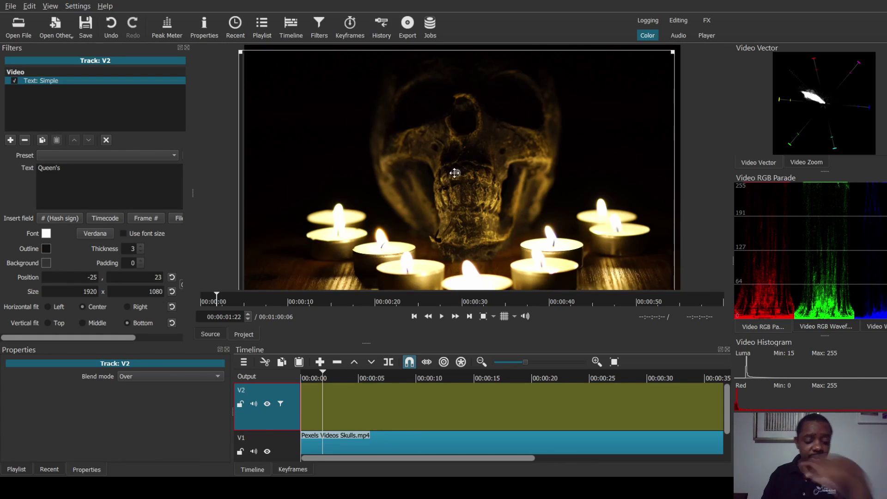
Undo the last changes back to an empty timeline, and redo the placement of the skull clip on V1.
{"action": "key", "text": "ctrl+z"}
{"action": "key", "text": "ctrl+z"}
{"action": "key", "text": "ctrl+z"}
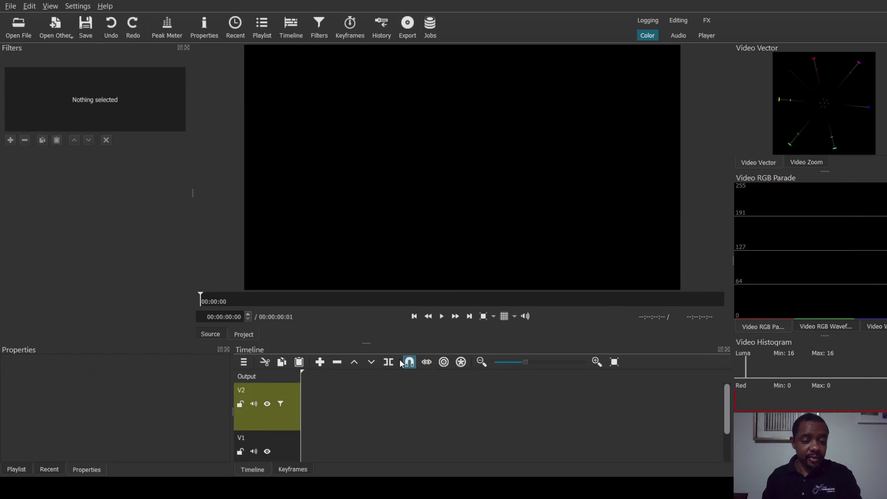
{"action": "left_click", "coordinate": [134, 29]}
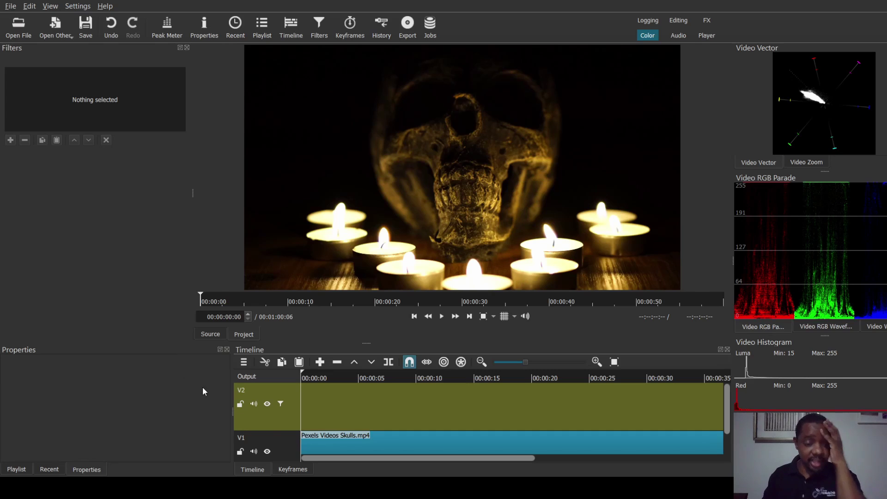
{"action": "left_click", "coordinate": [326, 392]}
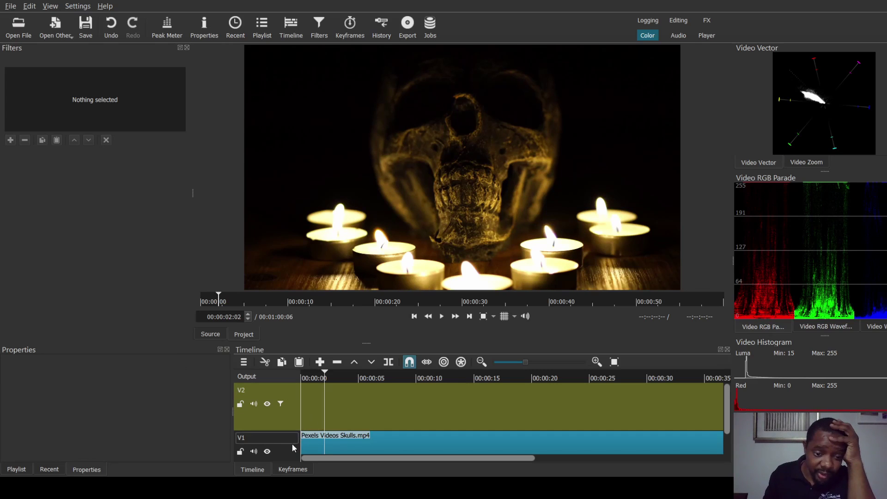
{"action": "left_click", "coordinate": [310, 418]}
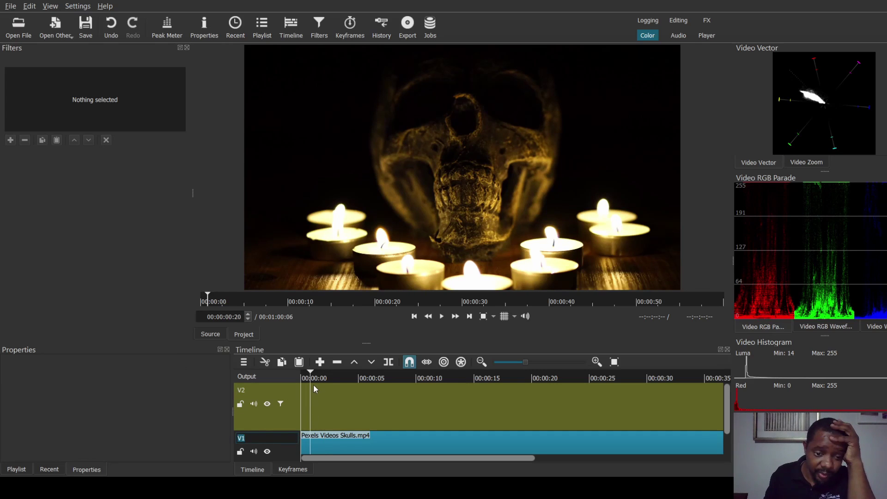
{"action": "left_click_drag", "start_coordinate": [314, 376], "coordinate": [299, 375]}
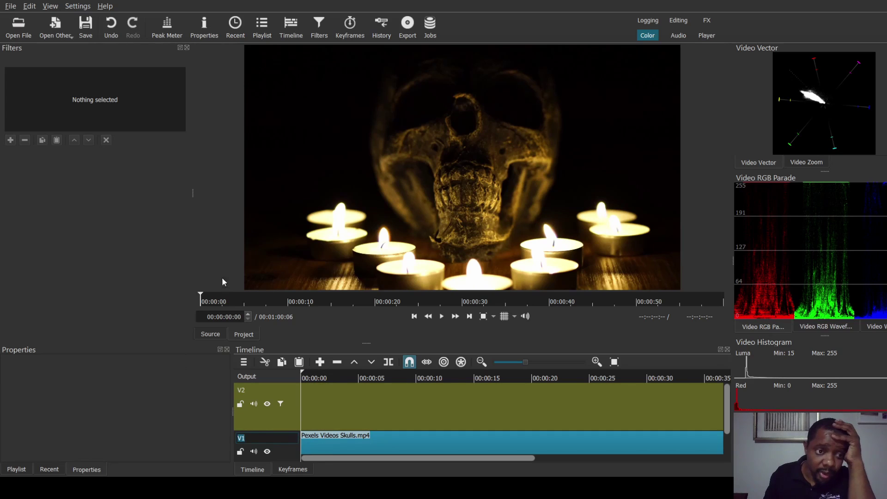
{"action": "left_click", "coordinate": [10, 140]}
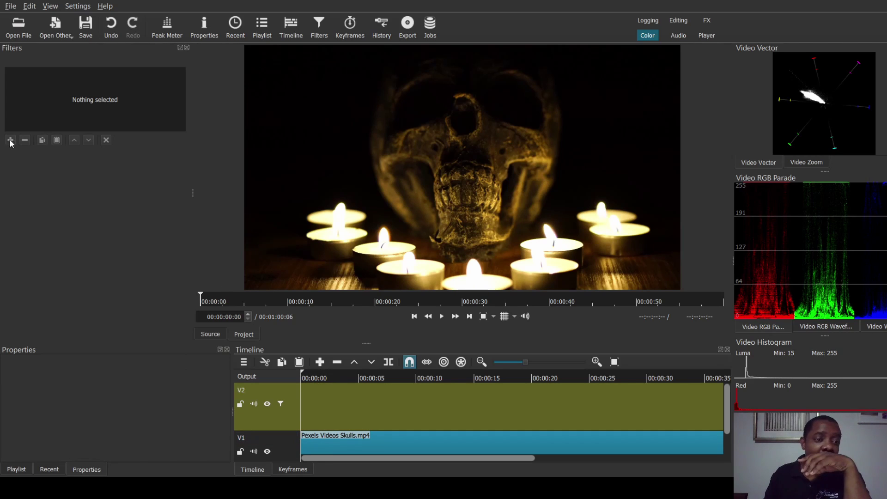
{"action": "left_click", "coordinate": [370, 377]}
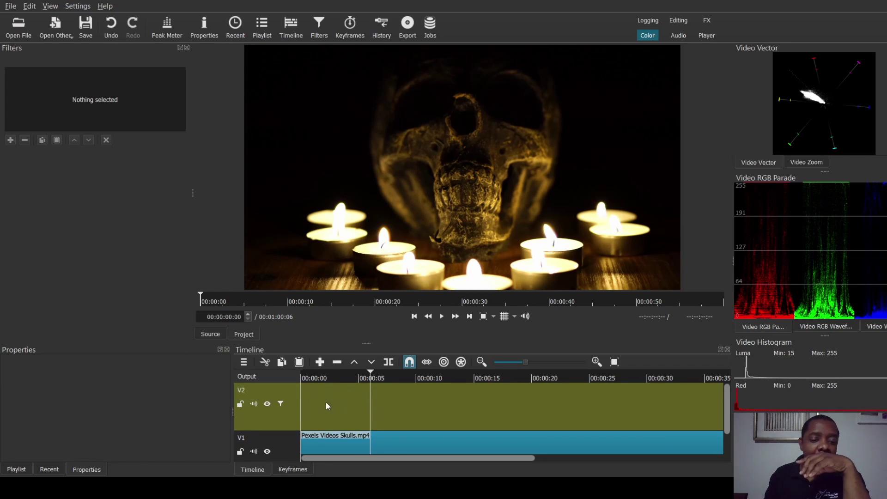
Reselect track V2, return the playhead to the start, and add a second Text: Simple filter to the track.
{"action": "left_click", "coordinate": [293, 415]}
{"action": "left_click", "coordinate": [315, 378]}
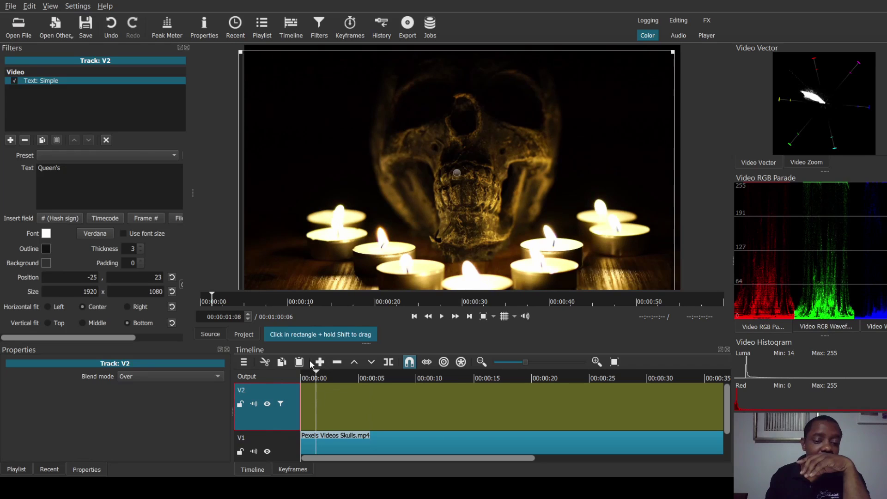
{"action": "left_click", "coordinate": [304, 375]}
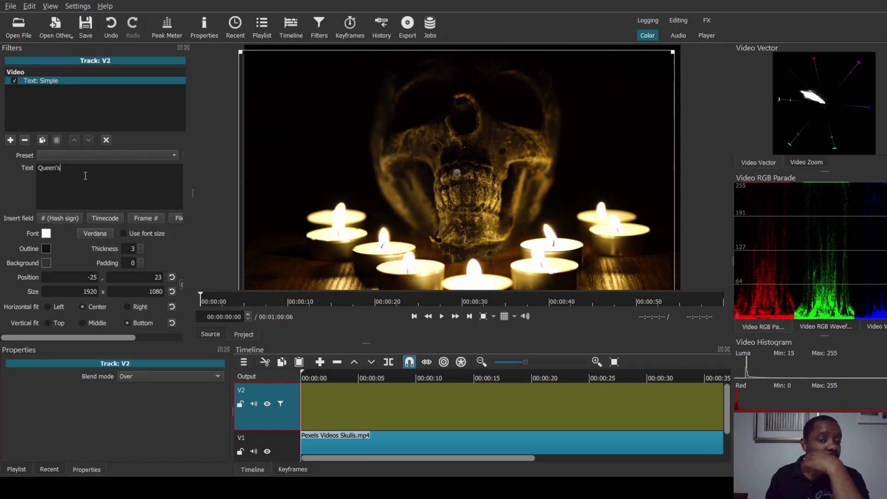
{"action": "left_click_drag", "start_coordinate": [76, 170], "coordinate": [25, 157]}
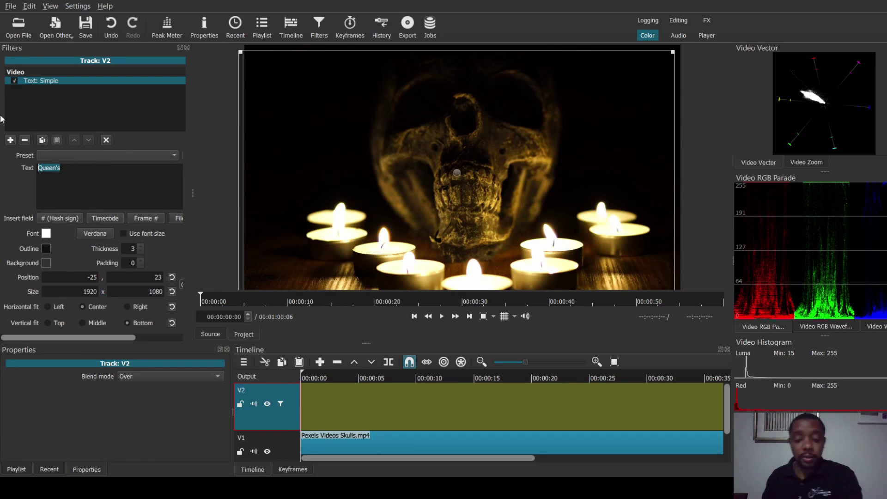
{"action": "left_click", "coordinate": [10, 140]}
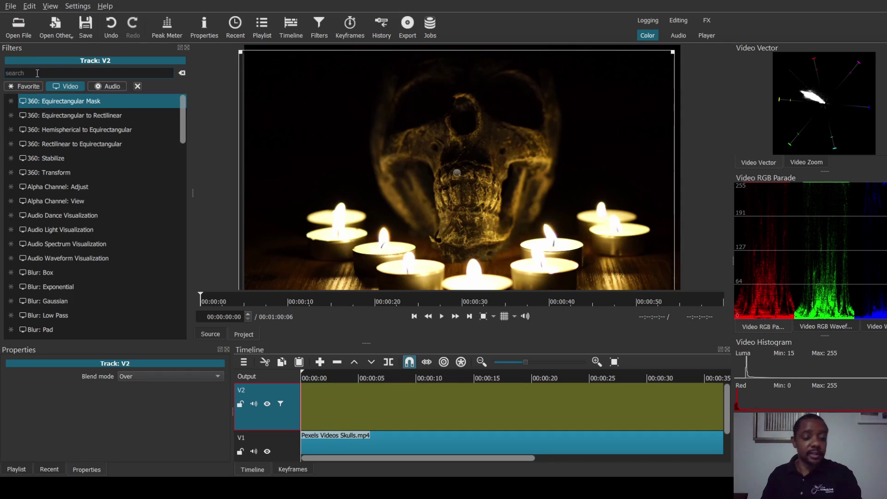
{"action": "type", "text": "text"}
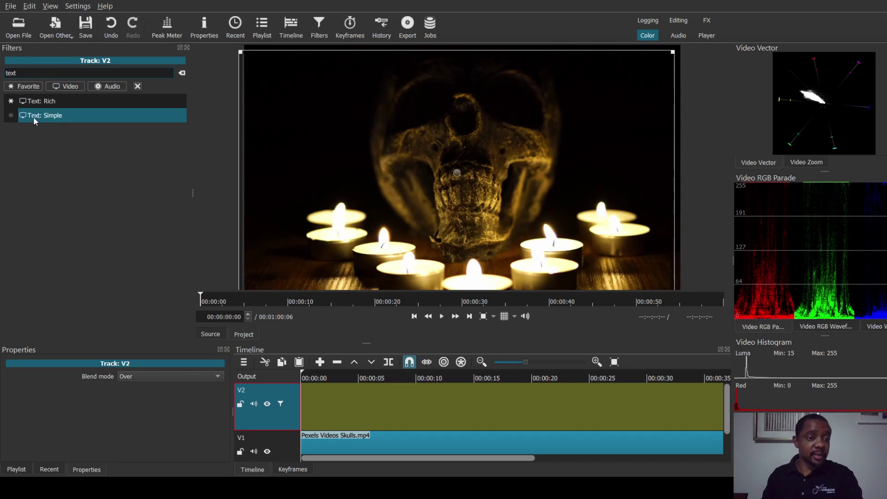
{"action": "left_click", "coordinate": [33, 117]}
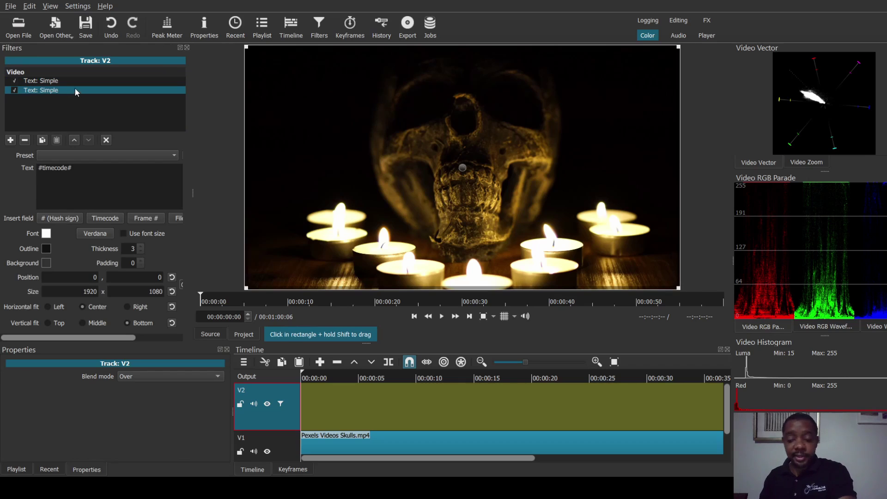
Undo the skull clip placement, inspect V2's filters, and place Pexels Videos Skulls.mp4 back at the start of V1.
{"action": "key", "text": "ctrl+z"}
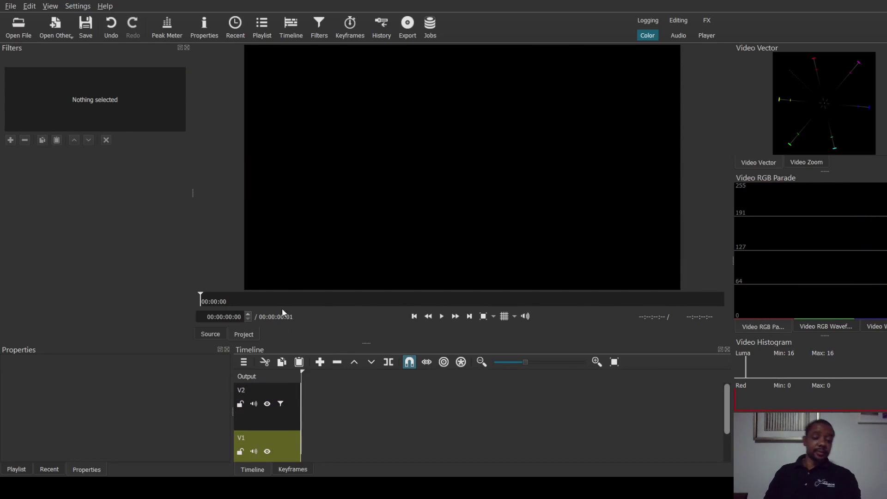
{"action": "left_click", "coordinate": [269, 405]}
{"action": "left_click", "coordinate": [278, 420]}
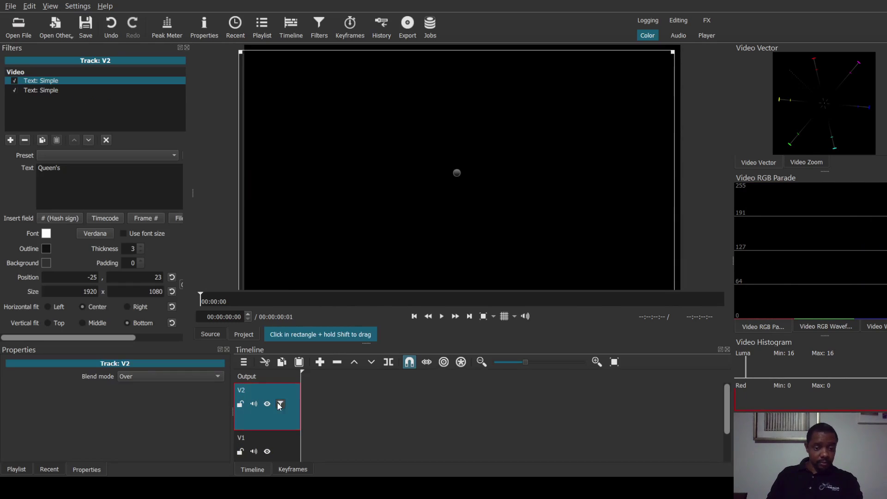
{"action": "left_click", "coordinate": [285, 452]}
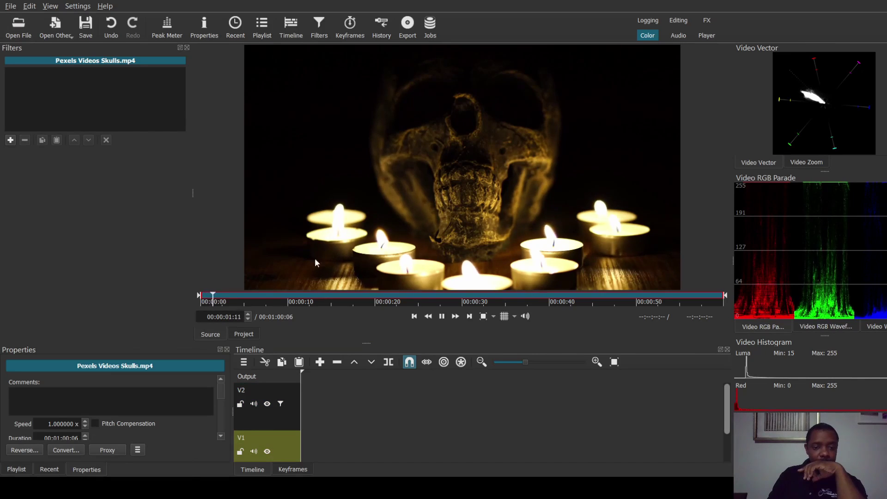
{"action": "left_click_drag", "start_coordinate": [314, 258], "coordinate": [347, 377]}
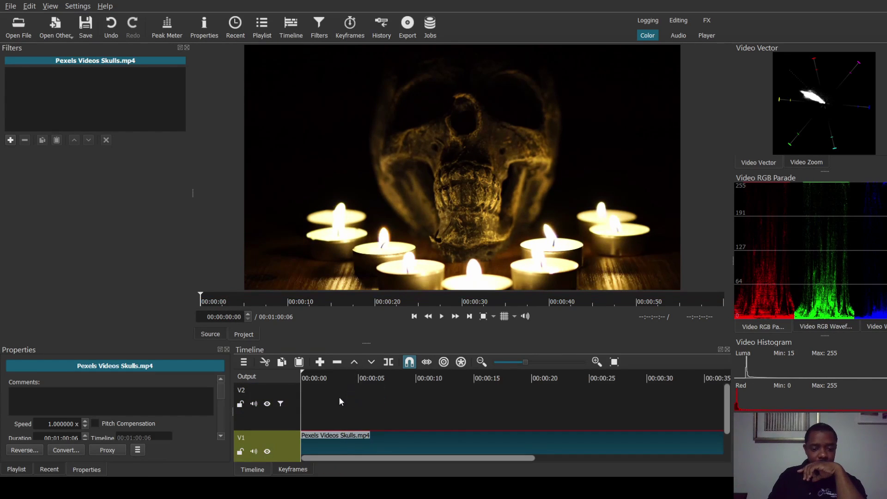
Reselect track V2 to show its text filters and return the playhead to the start of the timeline.
{"action": "left_click", "coordinate": [339, 396]}
{"action": "left_click", "coordinate": [291, 411]}
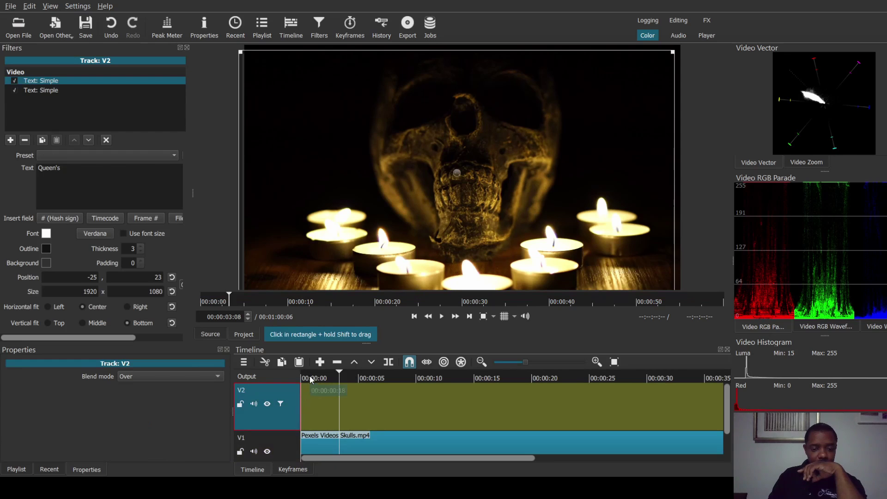
{"action": "left_click_drag", "start_coordinate": [339, 375], "coordinate": [302, 374]}
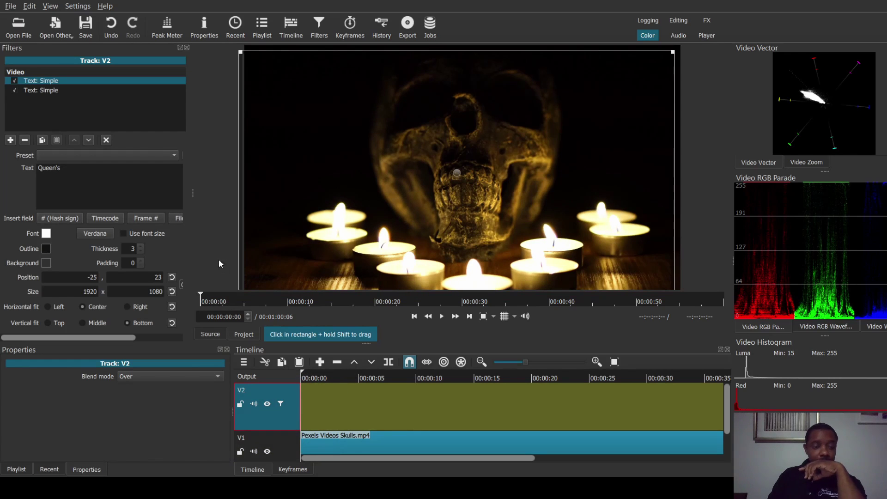
Select the second Text: Simple filter on track V2 and check it by switching it off and on.
{"action": "left_click", "coordinate": [43, 91]}
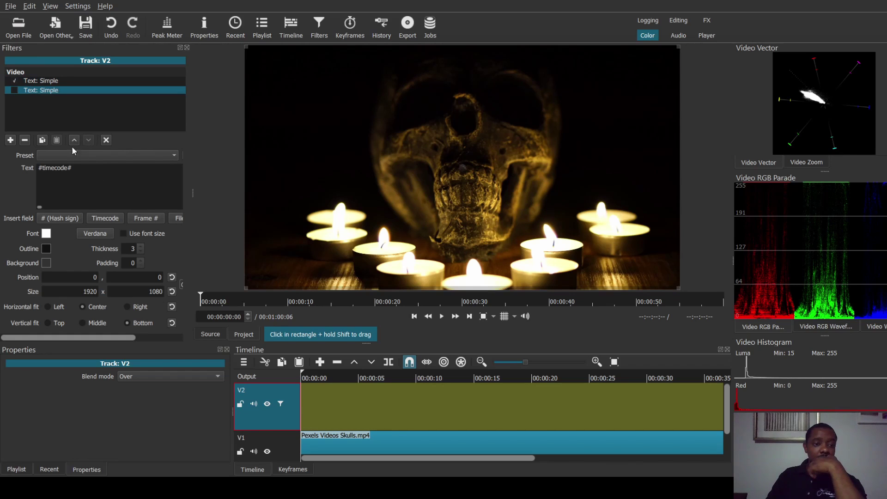
{"action": "left_click", "coordinate": [14, 91]}
{"action": "left_click_drag", "start_coordinate": [43, 95], "coordinate": [187, 218]}
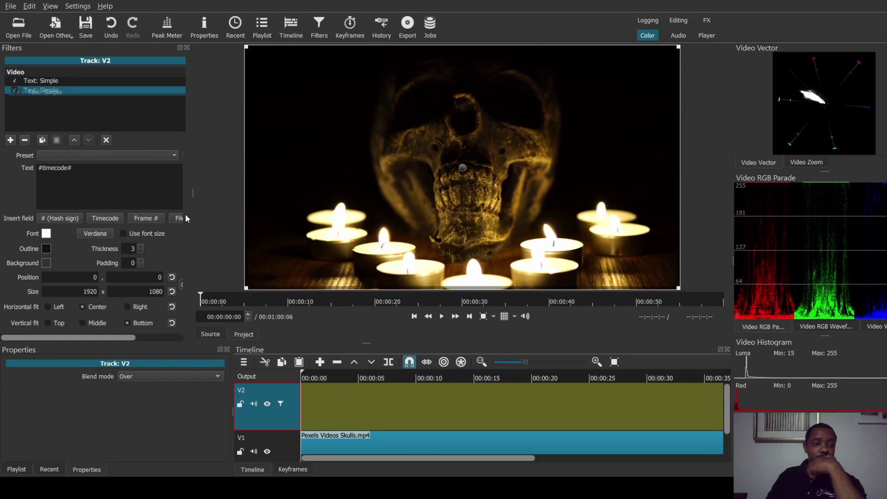
{"action": "left_click_drag", "start_coordinate": [343, 401], "coordinate": [300, 365]}
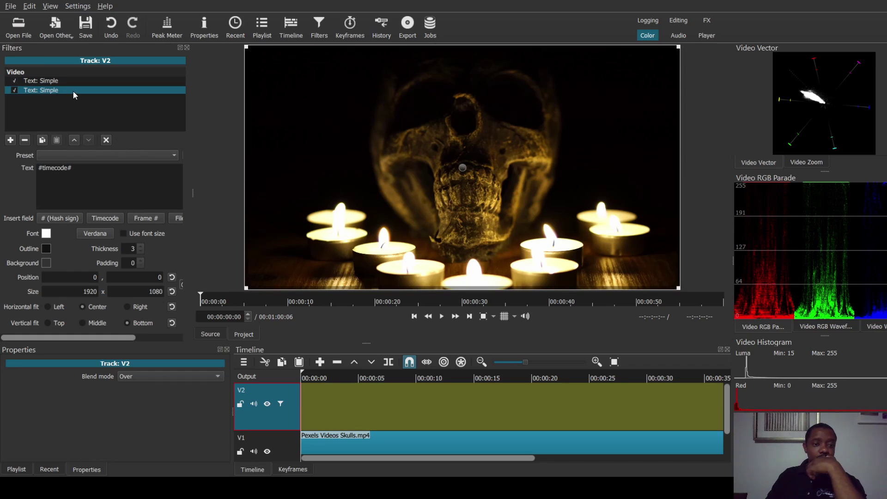
{"action": "key", "text": "space"}
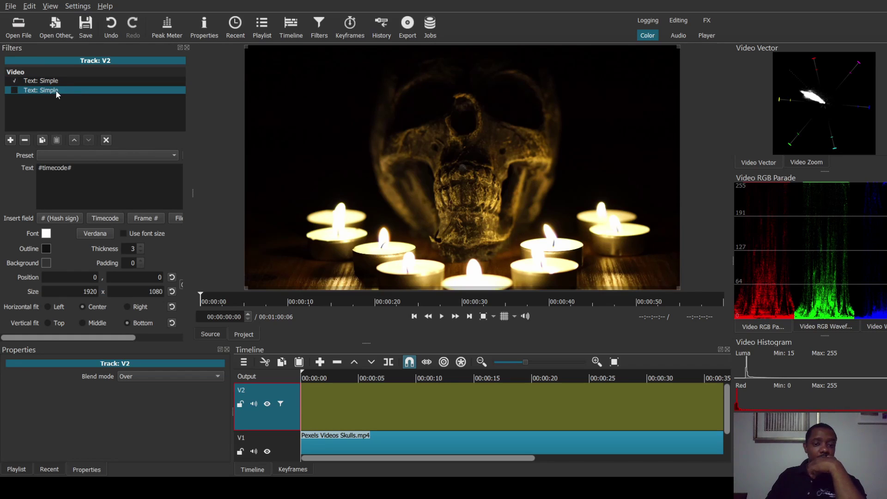
{"action": "key", "text": "space"}
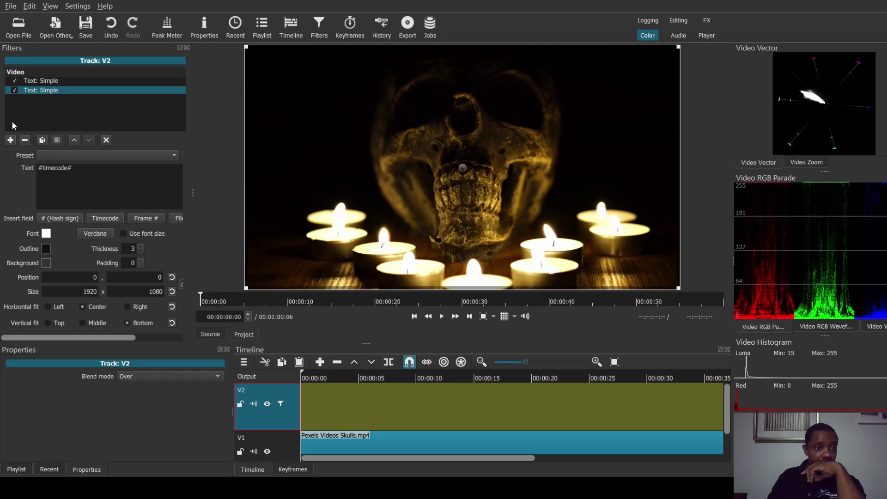
Add a third Text: Simple filter to track V2.
{"action": "left_click", "coordinate": [10, 140]}
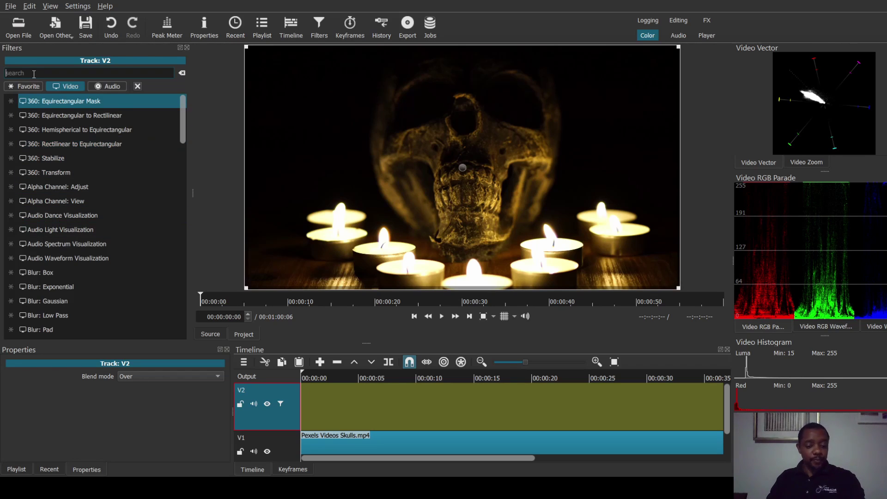
{"action": "type", "text": "text"}
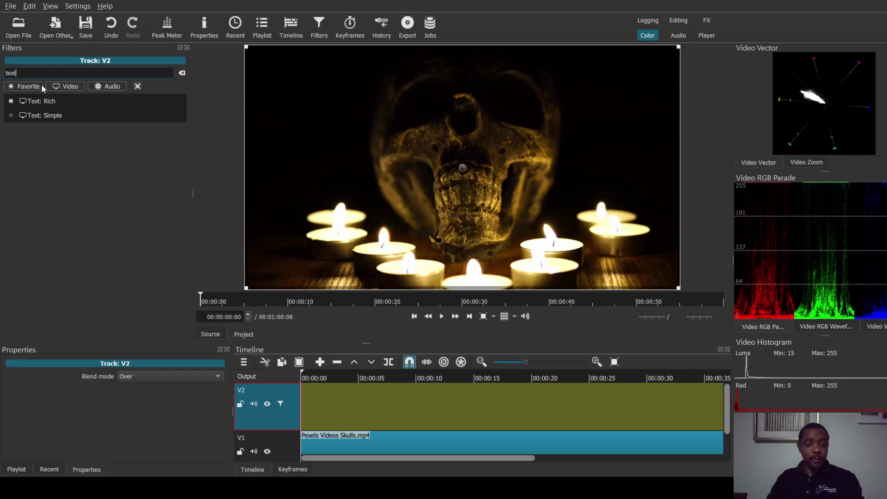
{"action": "left_click", "coordinate": [52, 113]}
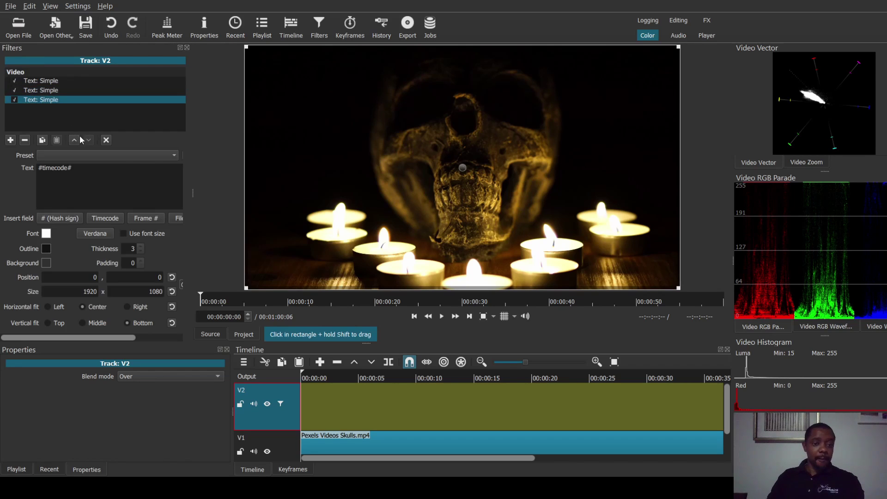
Check the tracks' output by toggling the visibility of V2 and V1 off and back on.
{"action": "left_click", "coordinate": [267, 404]}
{"action": "left_click", "coordinate": [268, 405]}
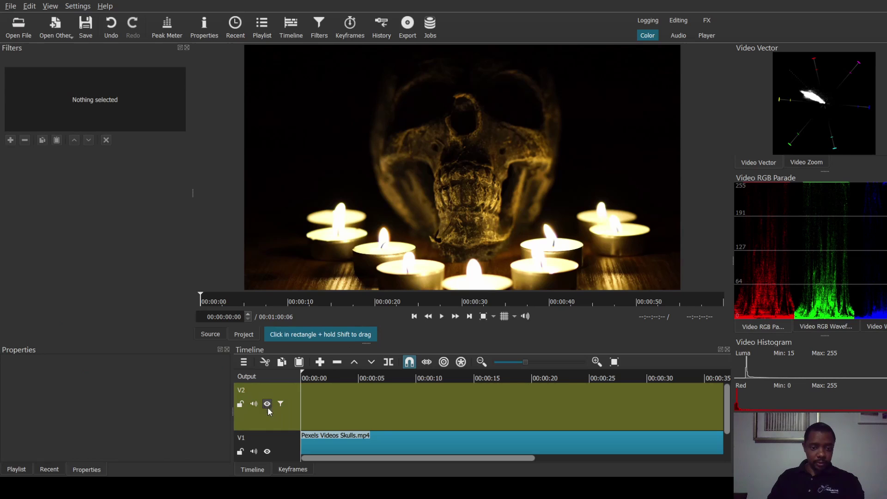
{"action": "left_click", "coordinate": [267, 452]}
{"action": "left_click", "coordinate": [267, 455]}
{"action": "left_click", "coordinate": [325, 415]}
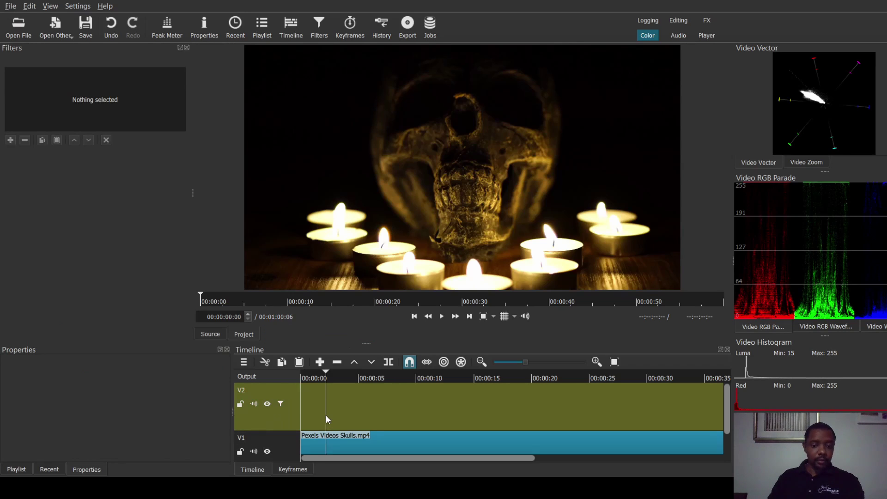
{"action": "right_click", "coordinate": [327, 382]}
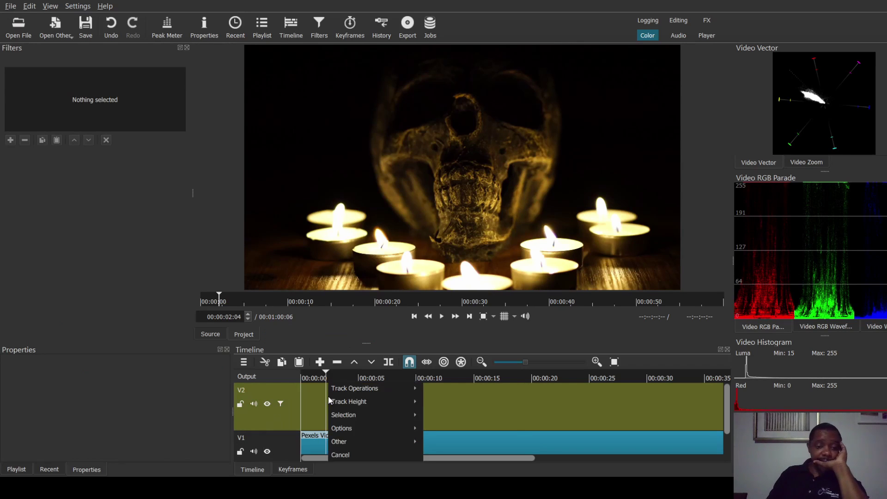
{"action": "mouse_move", "coordinate": [348, 392]}
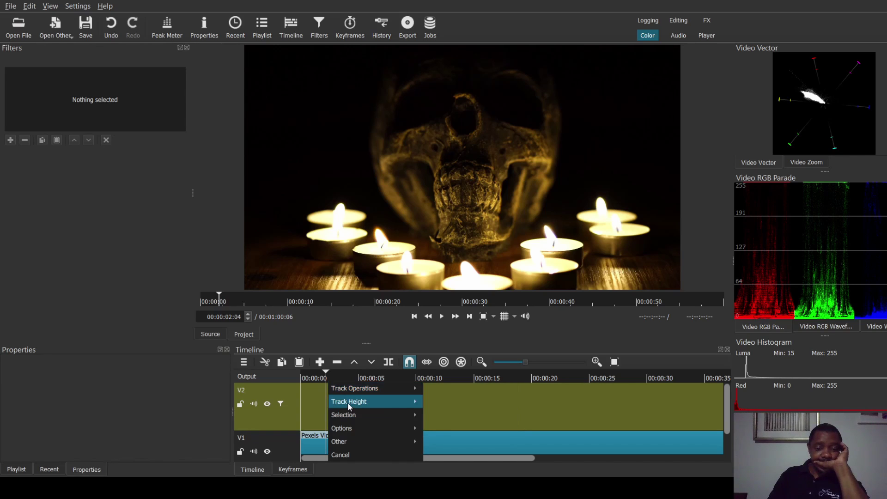
{"action": "mouse_move", "coordinate": [347, 403]}
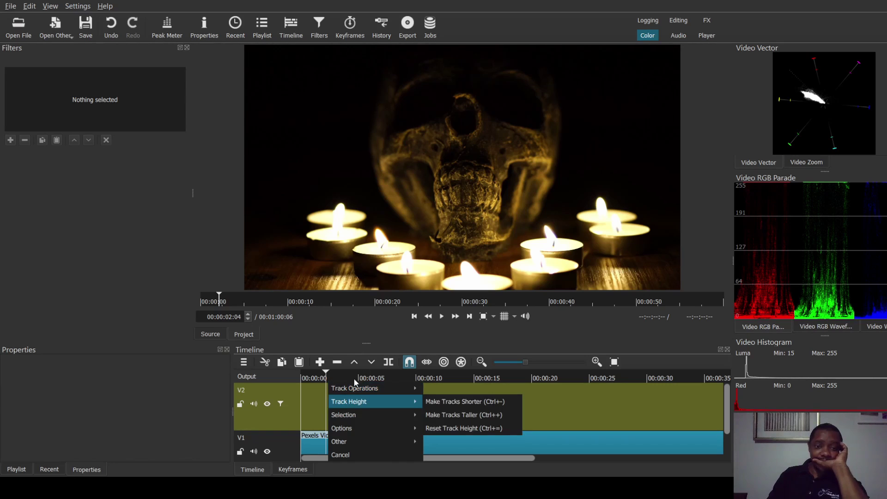
{"action": "left_click", "coordinate": [317, 388]}
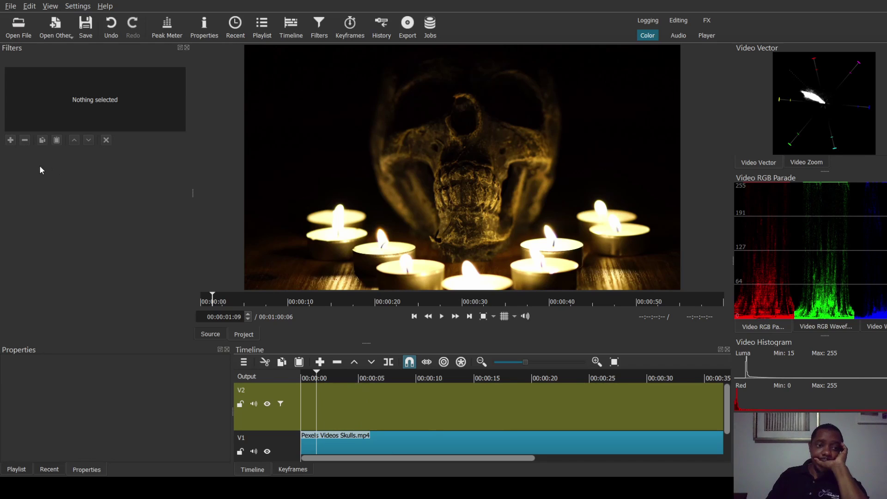
Reselect track V2, return the playhead to the start, and switch off its three Text: Simple filters.
{"action": "left_click", "coordinate": [279, 414]}
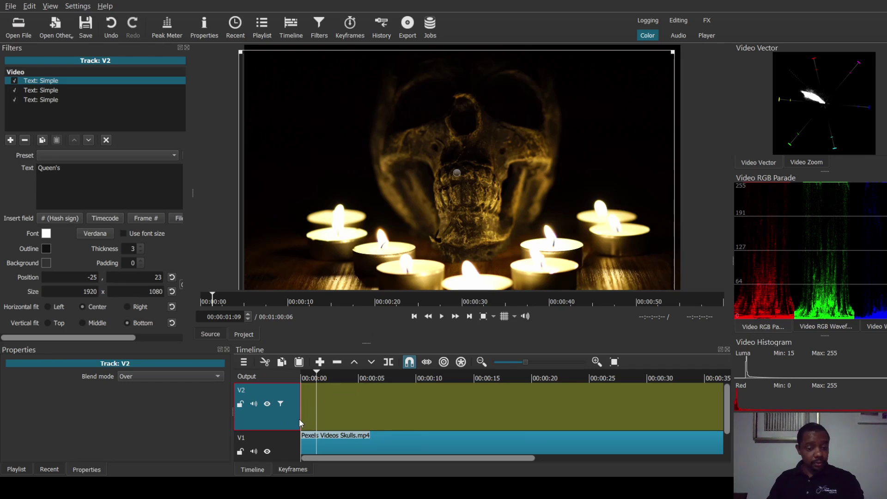
{"action": "mouse_move", "coordinate": [306, 412]}
{"action": "left_mouse_down"}
{"action": "mouse_move", "coordinate": [336, 415]}
{"action": "mouse_move", "coordinate": [298, 412]}
{"action": "left_mouse_up"}
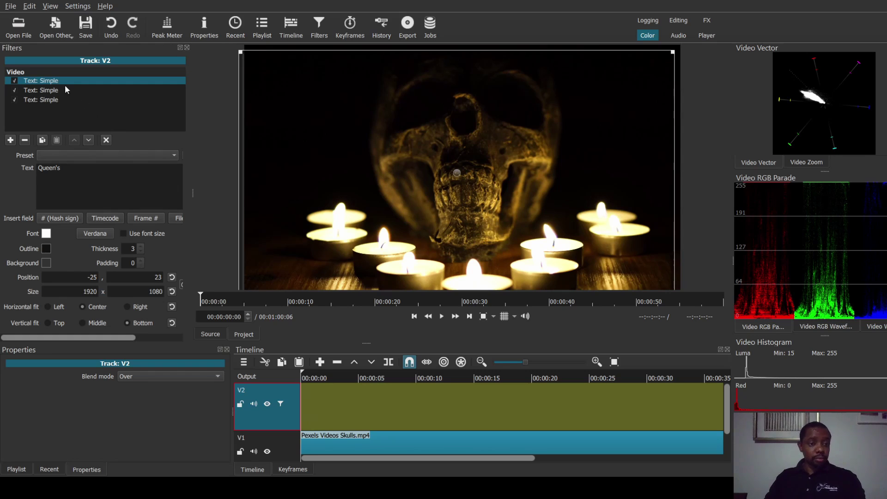
{"action": "left_click", "coordinate": [15, 80]}
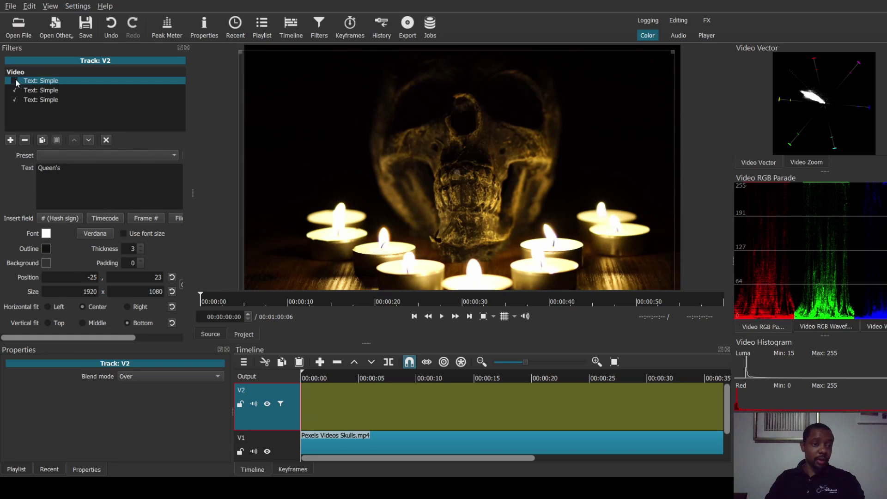
{"action": "left_click", "coordinate": [14, 90]}
{"action": "left_click", "coordinate": [14, 100]}
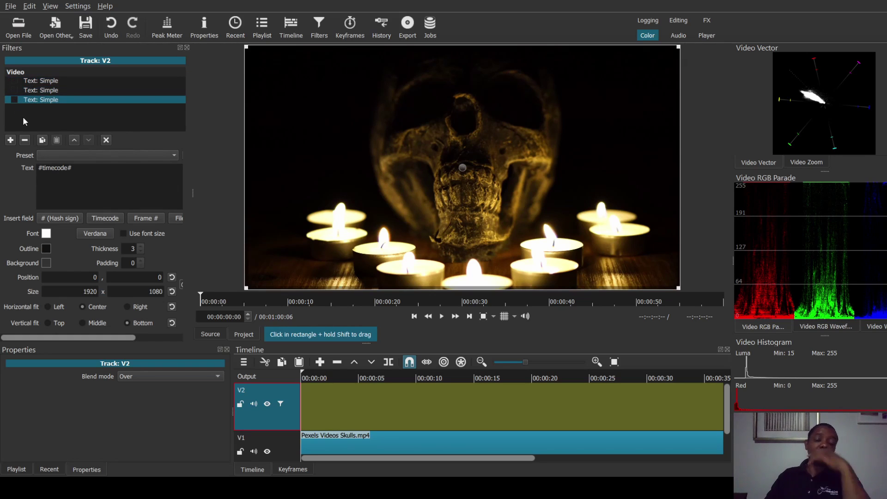
Remove all three Text: Simple filters from track V2.
{"action": "left_click", "coordinate": [42, 81]}
{"action": "left_click", "coordinate": [26, 140]}
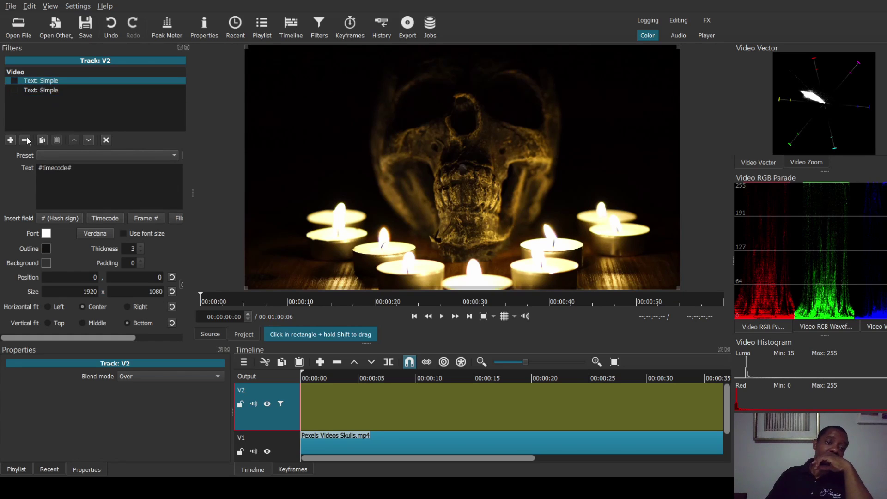
{"action": "left_click", "coordinate": [26, 140]}
{"action": "left_click", "coordinate": [25, 140]}
Add a new Text: Simple filter to track V2 and set its text to "Queen's".
{"action": "left_click", "coordinate": [11, 140]}
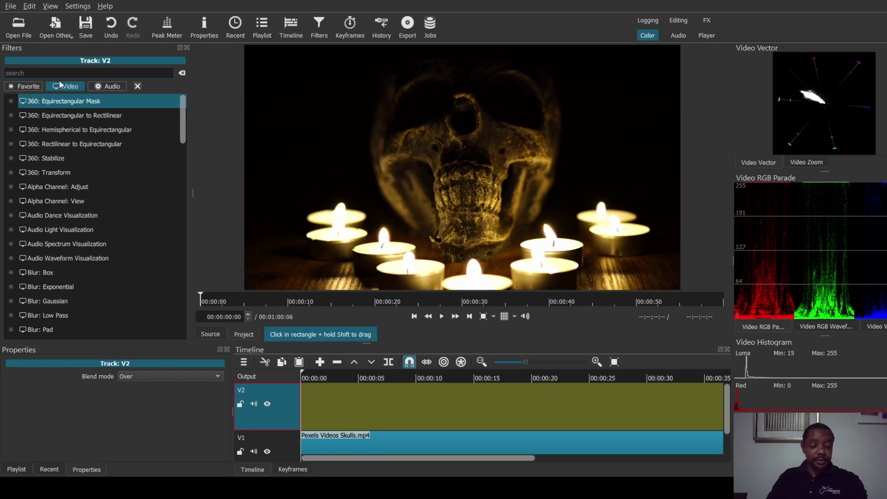
{"action": "type", "text": "tex"}
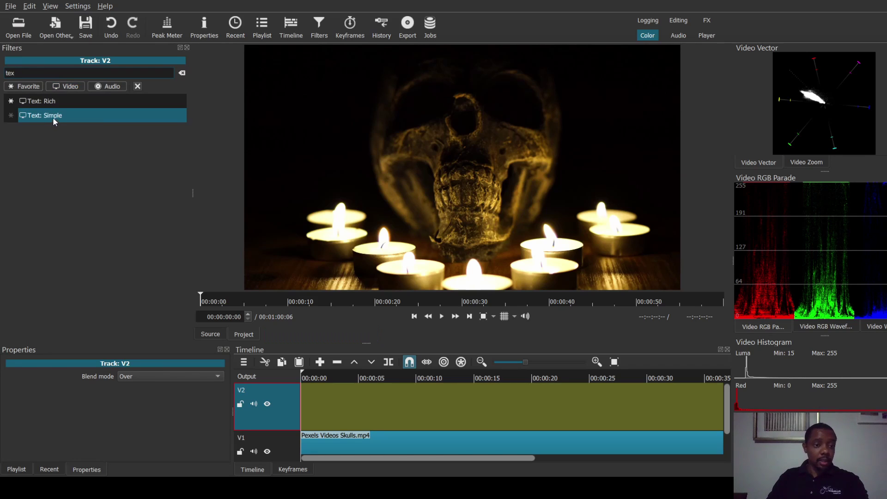
{"action": "left_click", "coordinate": [53, 116]}
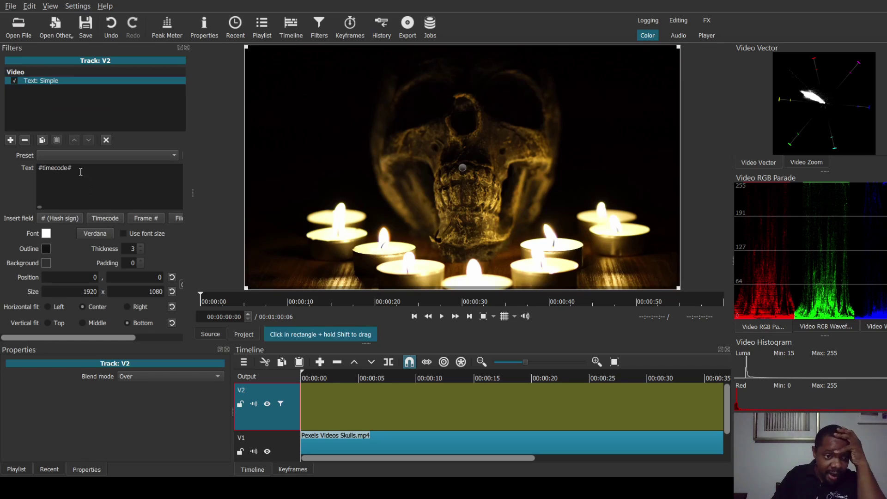
{"action": "left_click_drag", "start_coordinate": [92, 190], "coordinate": [26, 165]}
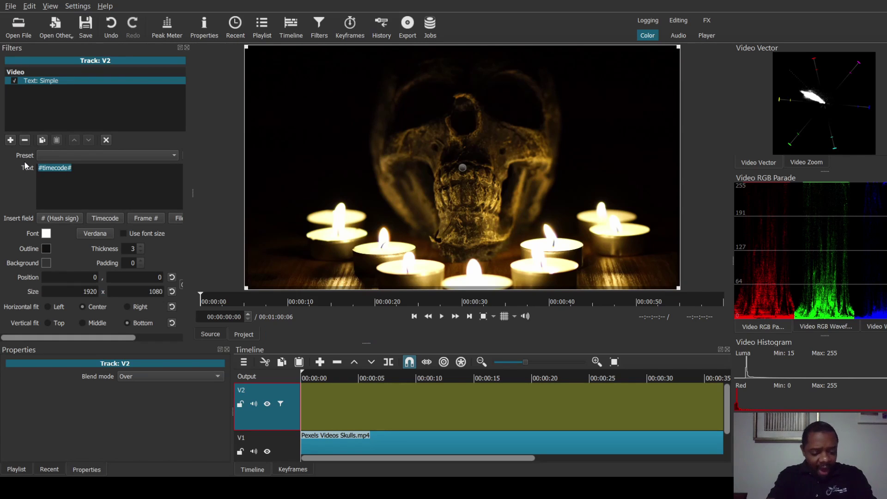
{"action": "type", "text": "Quee"}
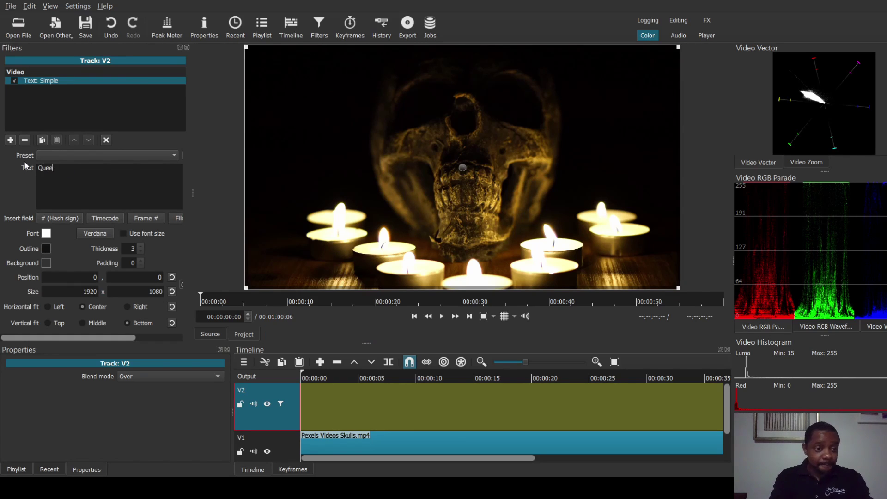
{"action": "type", "text": "n's"}
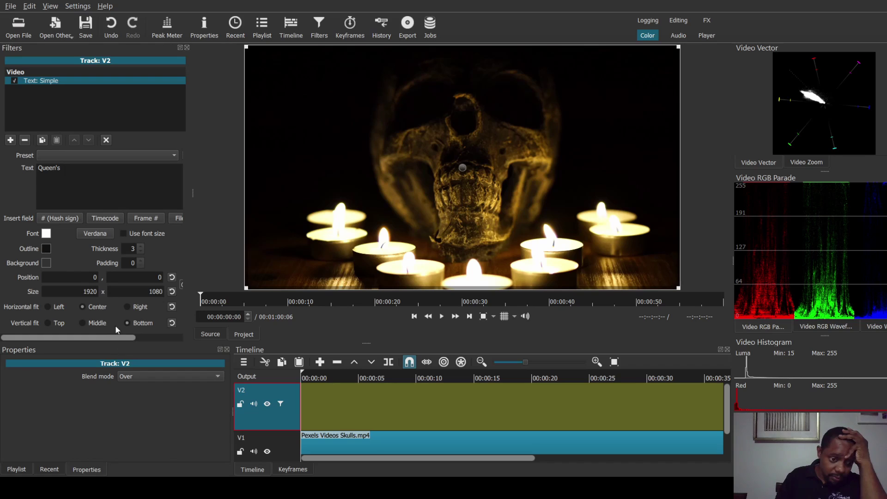
Resize the "Queen's" text box to about 962 x 623 and place it at about position 164, 128.
{"action": "mouse_move", "coordinate": [115, 337]}
{"action": "left_mouse_down"}
{"action": "mouse_move", "coordinate": [160, 341]}
{"action": "mouse_move", "coordinate": [113, 339]}
{"action": "left_mouse_up"}
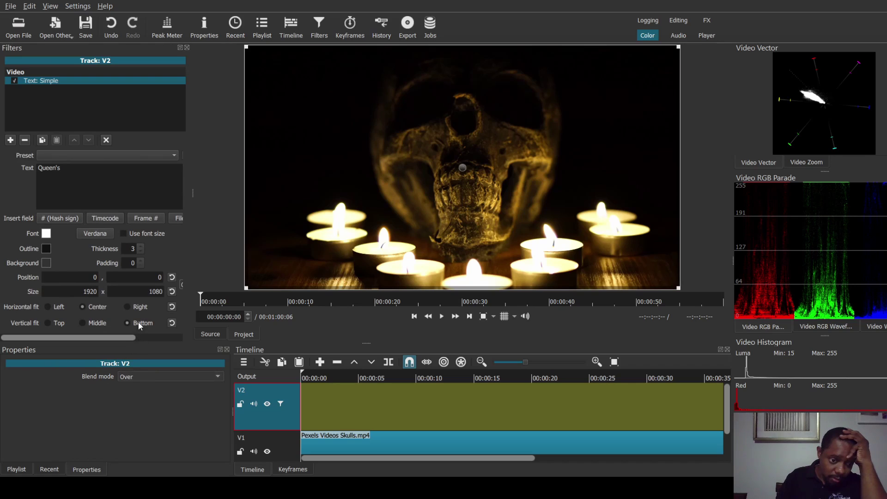
{"action": "scroll", "coordinate": [133, 374], "scroll_direction": "down", "scroll_amount": 1}
{"action": "key", "text": "Up"}
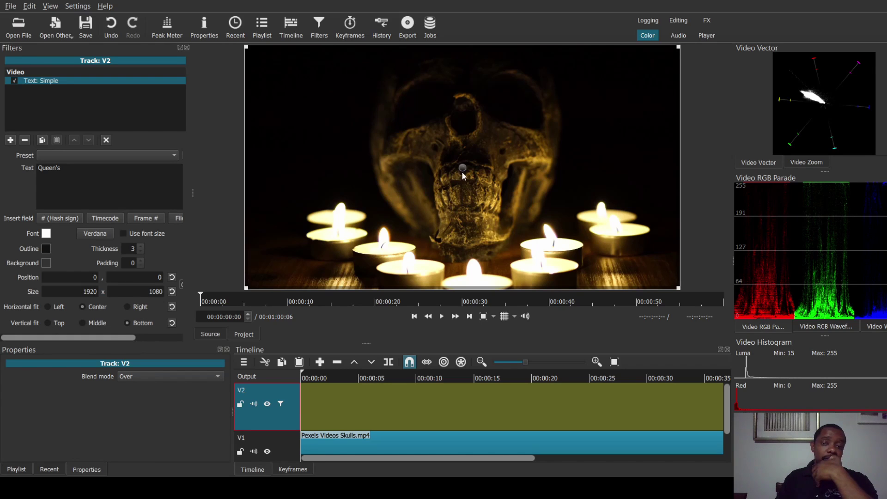
{"action": "mouse_move", "coordinate": [462, 172]}
{"action": "left_mouse_down"}
{"action": "mouse_move", "coordinate": [468, 214]}
{"action": "mouse_move", "coordinate": [416, 284]}
{"action": "mouse_move", "coordinate": [476, 265]}
{"action": "mouse_move", "coordinate": [456, 100]}
{"action": "mouse_move", "coordinate": [472, 191]}
{"action": "mouse_move", "coordinate": [465, 162]}
{"action": "left_mouse_up"}
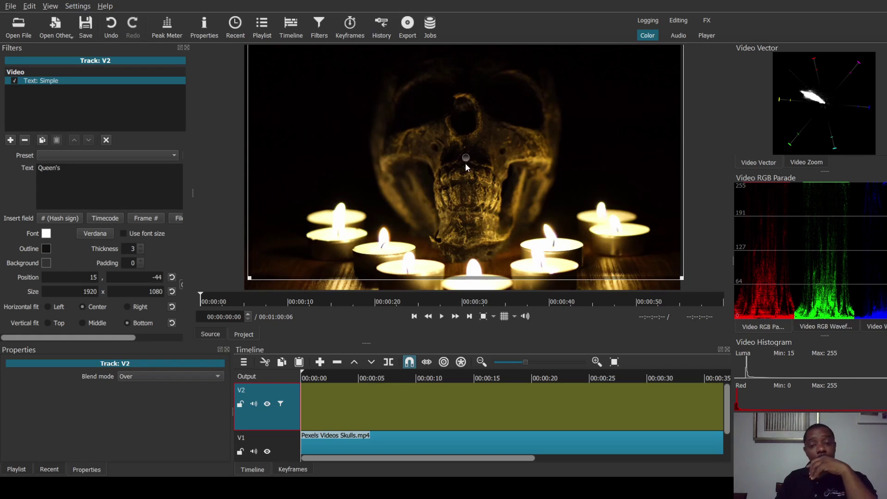
{"action": "left_click_drag", "start_coordinate": [251, 279], "coordinate": [467, 174]}
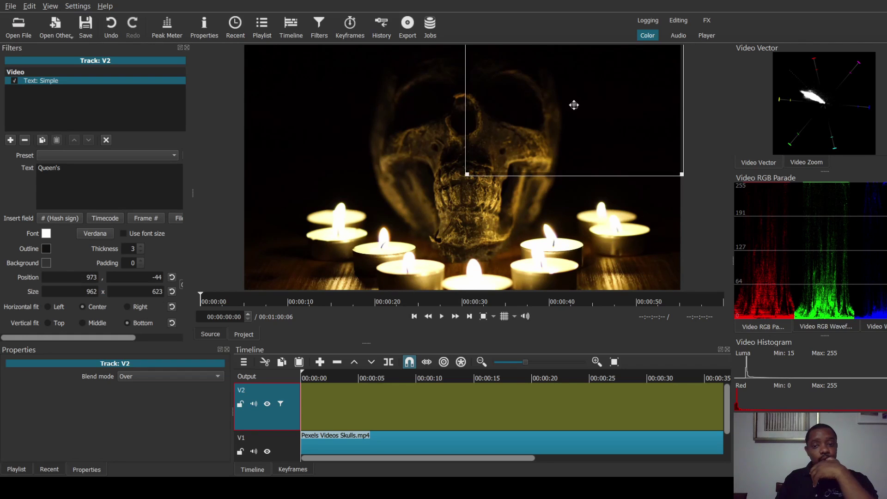
{"action": "left_click_drag", "start_coordinate": [574, 105], "coordinate": [386, 146]}
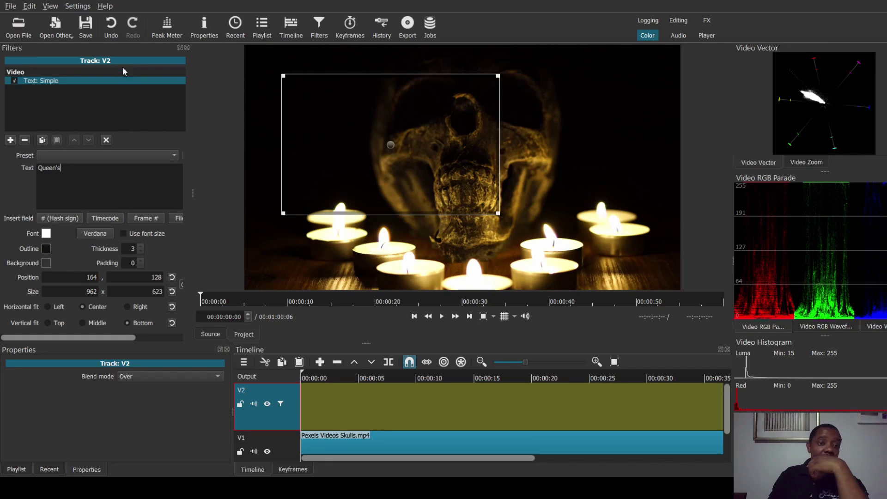
Select track V1, return to track V2, and search its available filters for "soli" and "shap".
{"action": "left_click", "coordinate": [291, 447]}
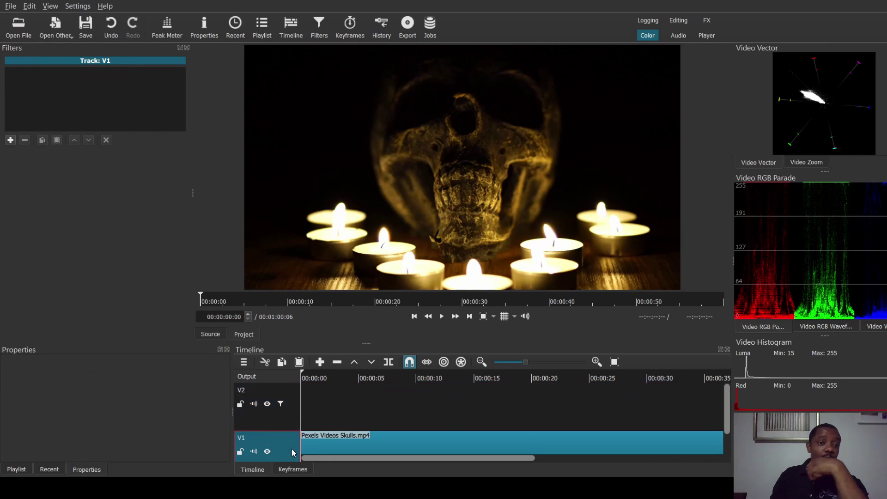
{"action": "left_click", "coordinate": [290, 421]}
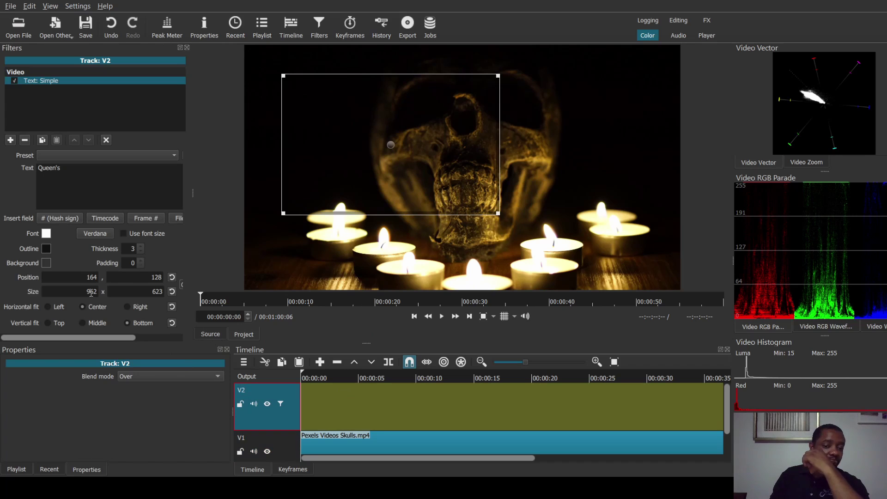
{"action": "left_click", "coordinate": [11, 140]}
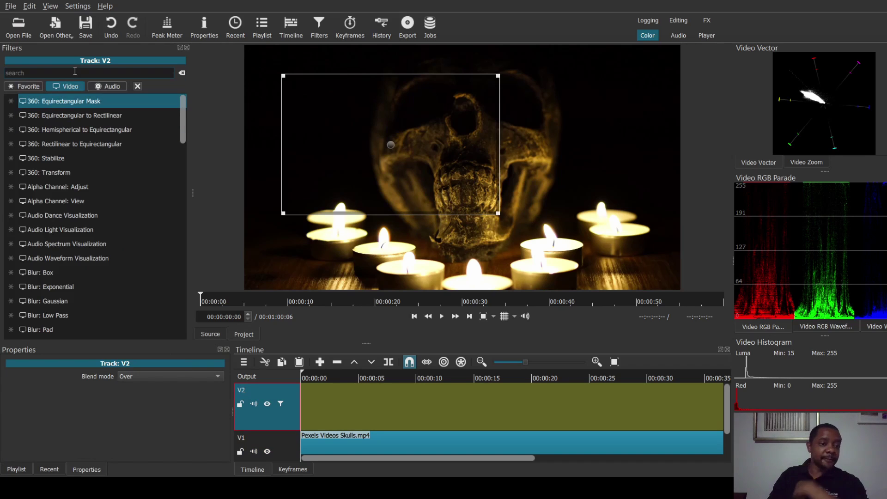
{"action": "type", "text": "soli"}
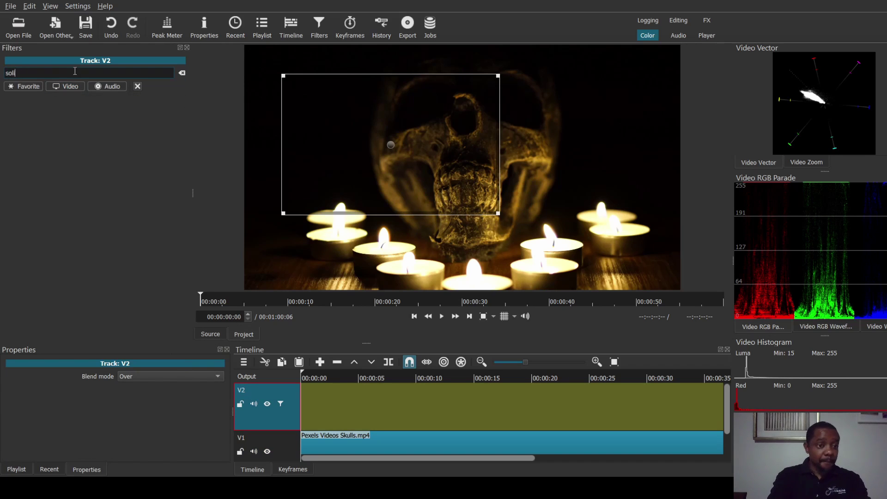
{"action": "key", "text": "BackSpace"}
{"action": "key", "text": "BackSpace"}
{"action": "key", "text": "BackSpace"}
{"action": "key", "text": "BackSpace"}
{"action": "type", "text": "shap"}
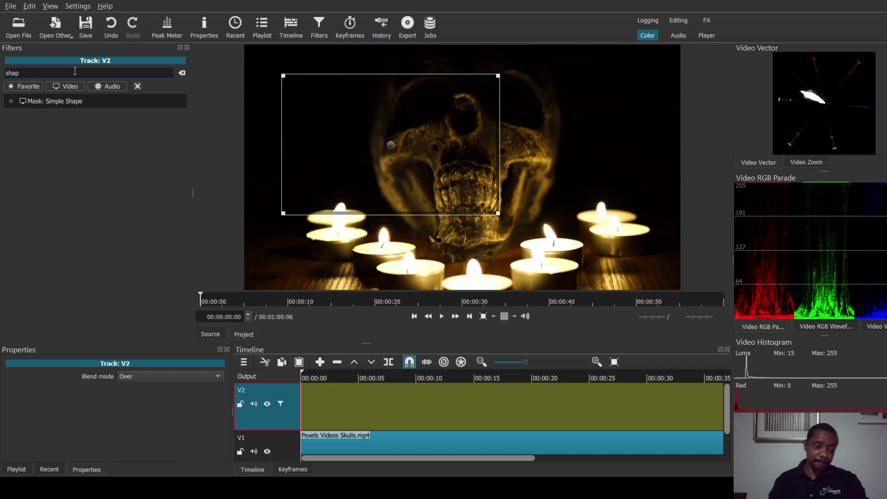
{"action": "left_click", "coordinate": [102, 101]}
{"action": "right_click", "coordinate": [276, 412]}
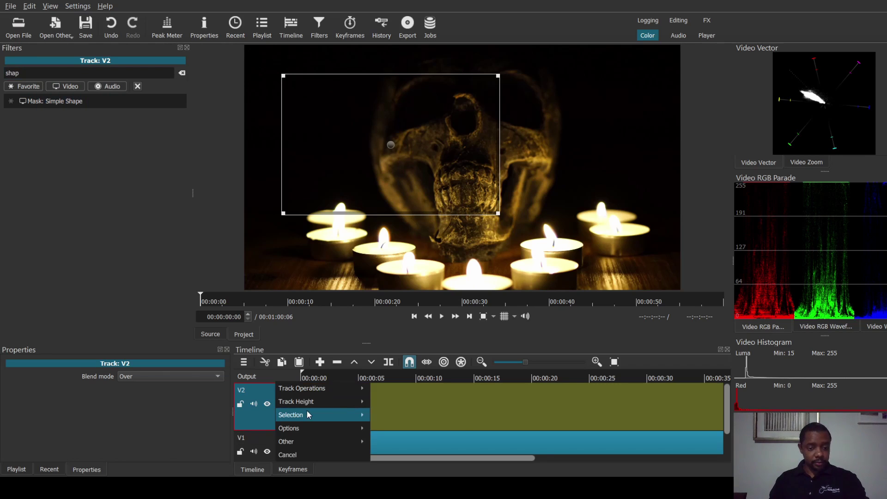
{"action": "mouse_move", "coordinate": [318, 412]}
{"action": "right_click", "coordinate": [382, 398]}
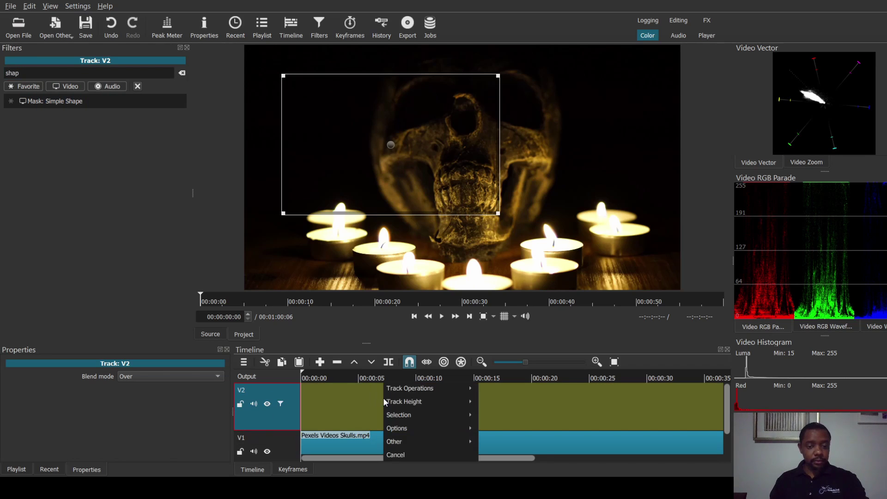
{"action": "mouse_move", "coordinate": [413, 390]}
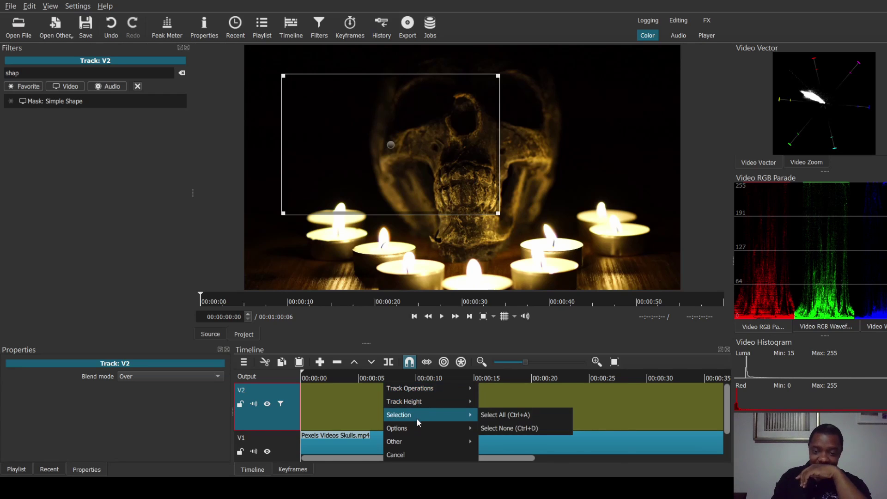
{"action": "mouse_move", "coordinate": [411, 432]}
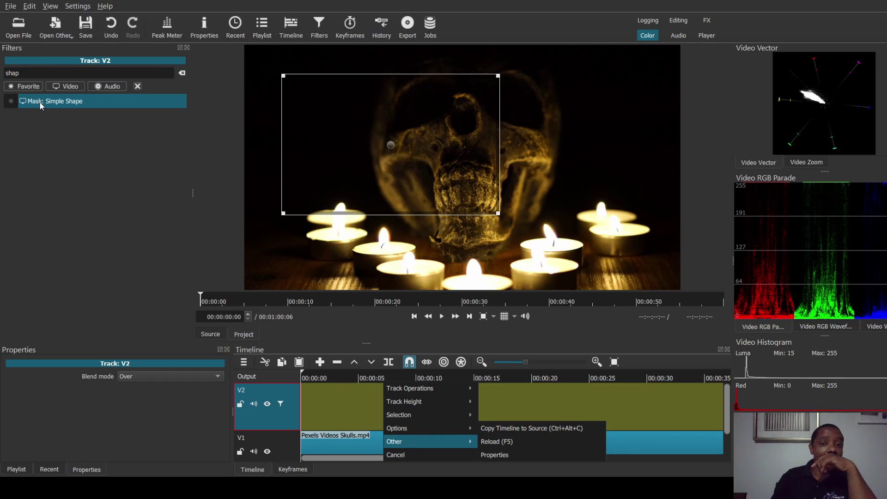
Search track V2's available filters for "solid" and "col", and clear the search.
{"action": "left_click_drag", "start_coordinate": [20, 73], "coordinate": [1, 73]}
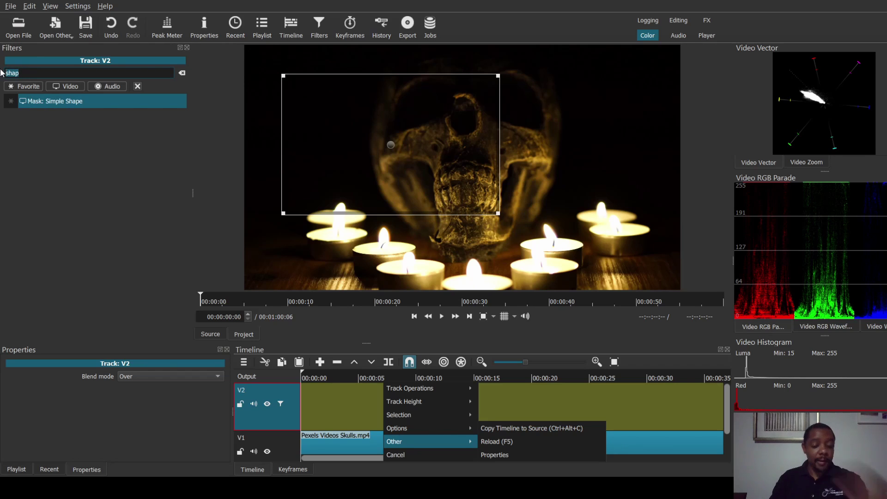
{"action": "type", "text": "solid"}
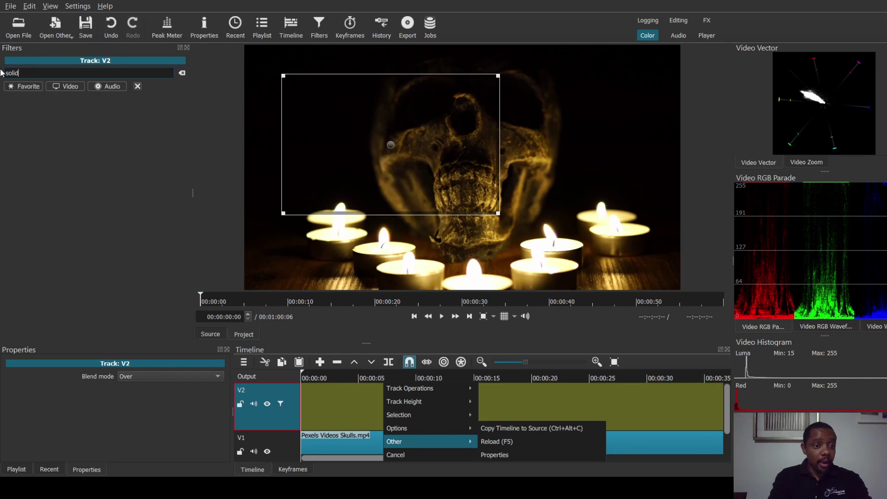
{"action": "key", "text": "BackSpace"}
{"action": "key", "text": "BackSpace"}
{"action": "key", "text": "BackSpace"}
{"action": "key", "text": "BackSpace"}
{"action": "key", "text": "BackSpace"}
{"action": "type", "text": "col"}
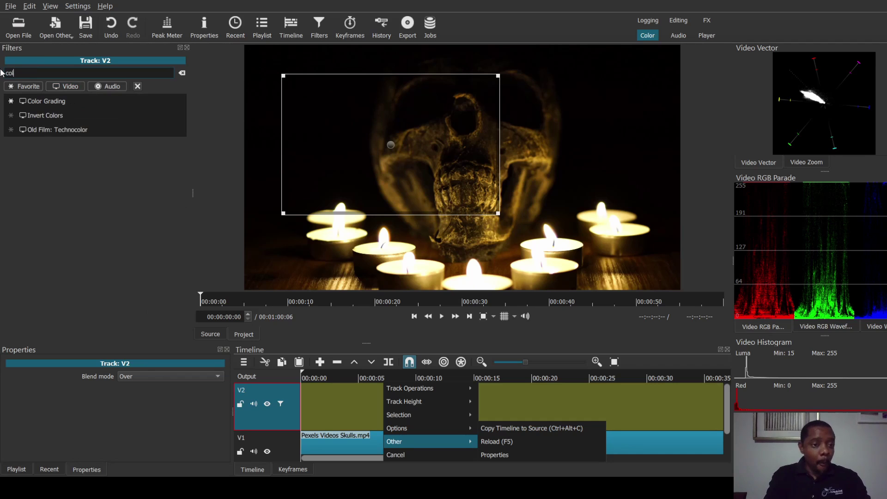
{"action": "key", "text": "BackSpace"}
{"action": "key", "text": "BackSpace"}
{"action": "key", "text": "BackSpace"}
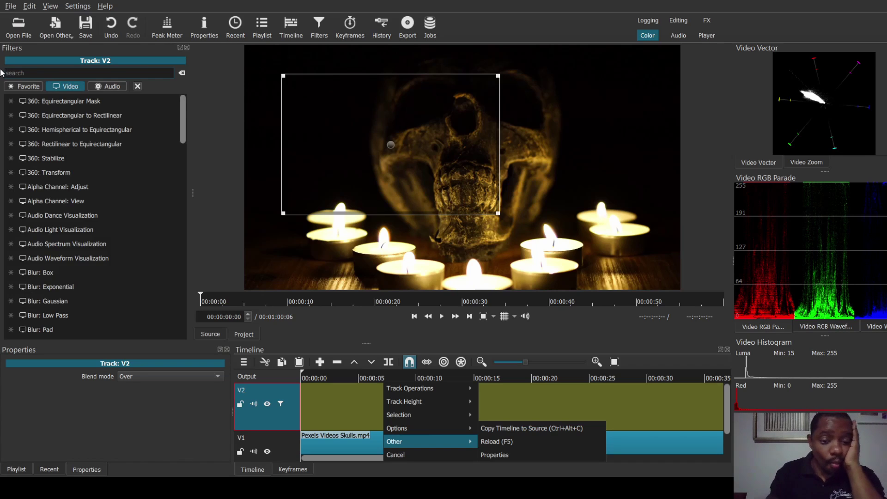
Append two copies of the Pexels Videos Skulls.mp4 clip to track V2.
{"action": "left_click", "coordinate": [322, 365]}
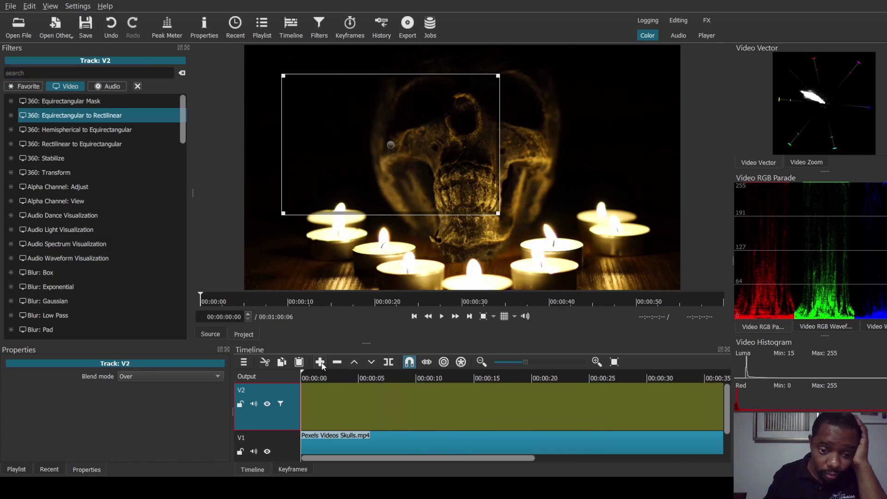
{"action": "left_click", "coordinate": [322, 365]}
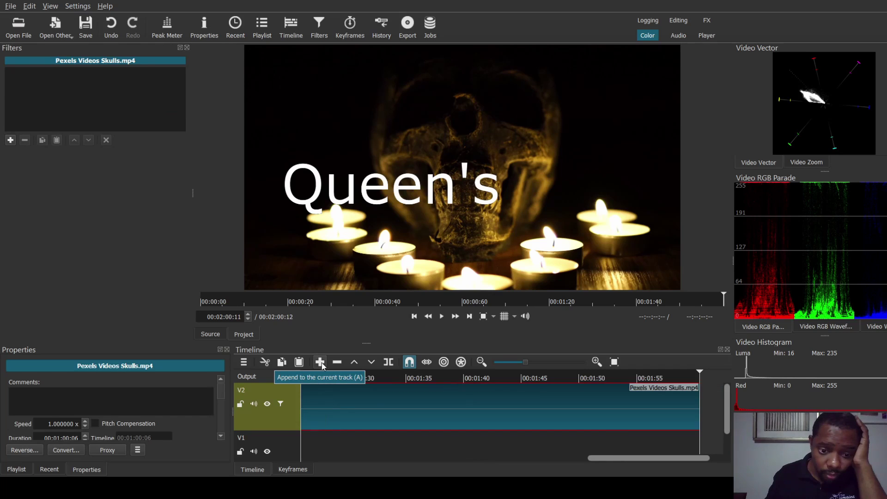
{"action": "scroll", "coordinate": [345, 387], "scroll_direction": "down", "scroll_amount": 2}
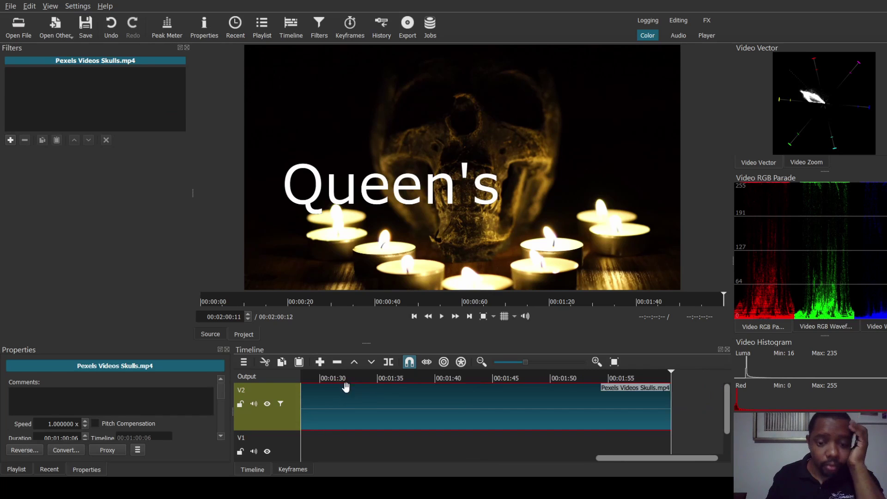
Select track V1, return to V2, and shift its second skull clip slightly earlier to overlap the first with a Dissolve transition.
{"action": "double_click", "coordinate": [295, 442]}
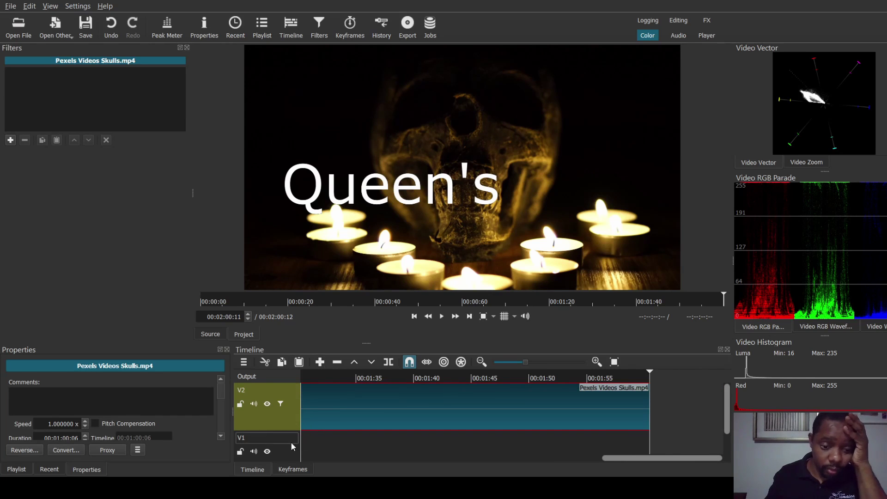
{"action": "left_click", "coordinate": [294, 450]}
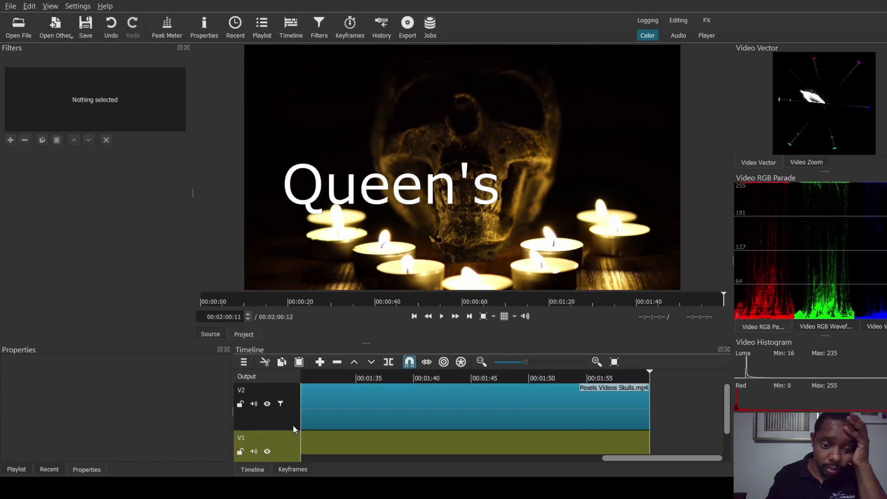
{"action": "left_click", "coordinate": [293, 425]}
{"action": "left_click", "coordinate": [310, 386]}
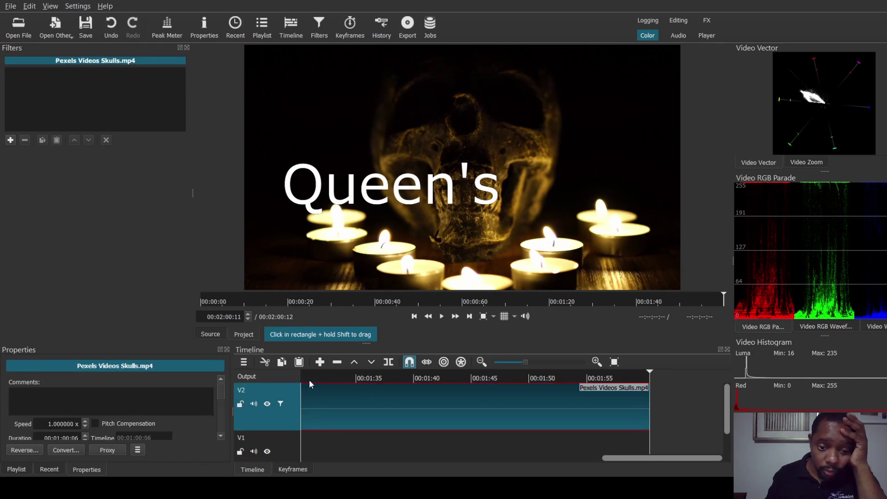
{"action": "left_click", "coordinate": [309, 380]}
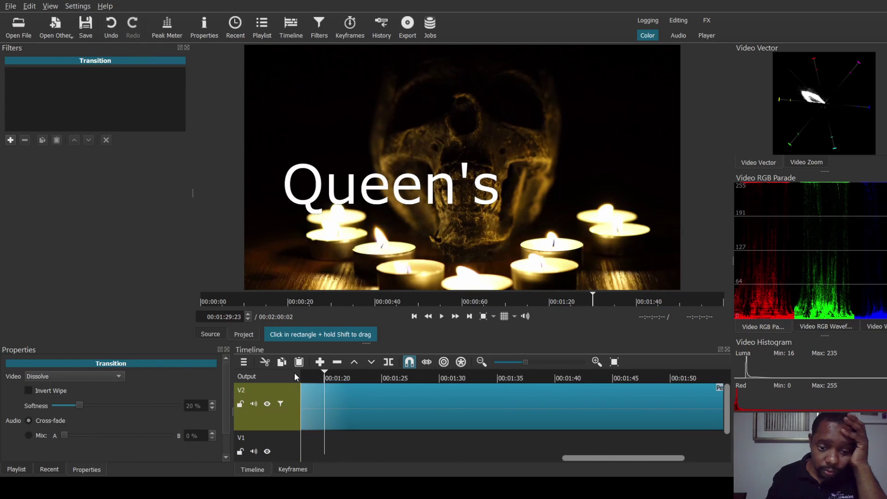
Try appending another copy of the skull clip to the end of track V2 and undo it.
{"action": "scroll", "coordinate": [295, 373], "scroll_direction": "left", "scroll_amount": 5}
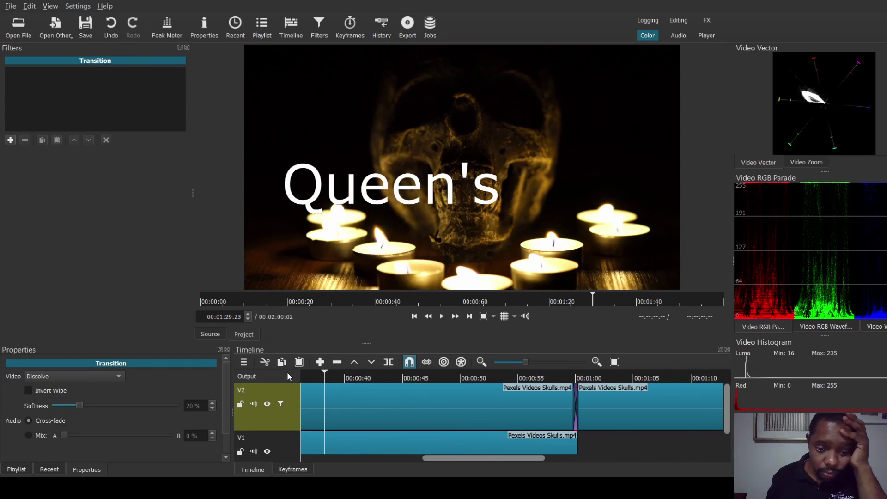
{"action": "scroll", "coordinate": [292, 373], "scroll_direction": "left", "scroll_amount": 5}
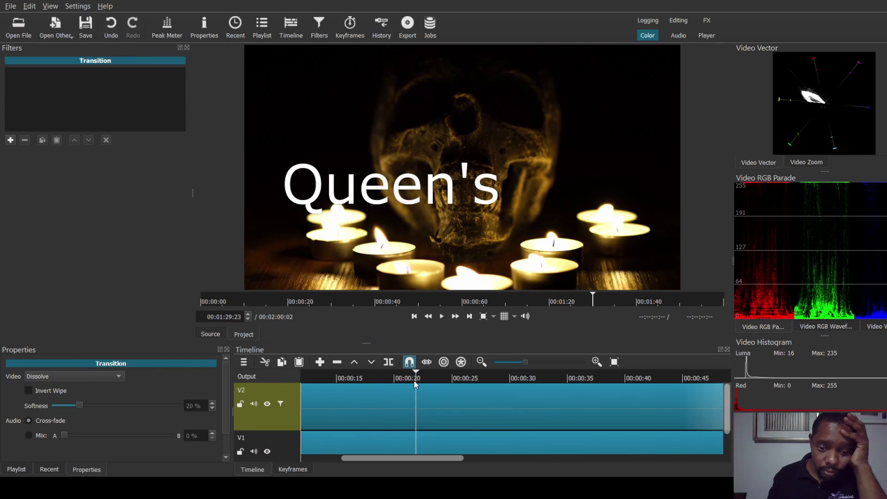
{"action": "scroll", "coordinate": [492, 386], "scroll_direction": "right", "scroll_amount": 8}
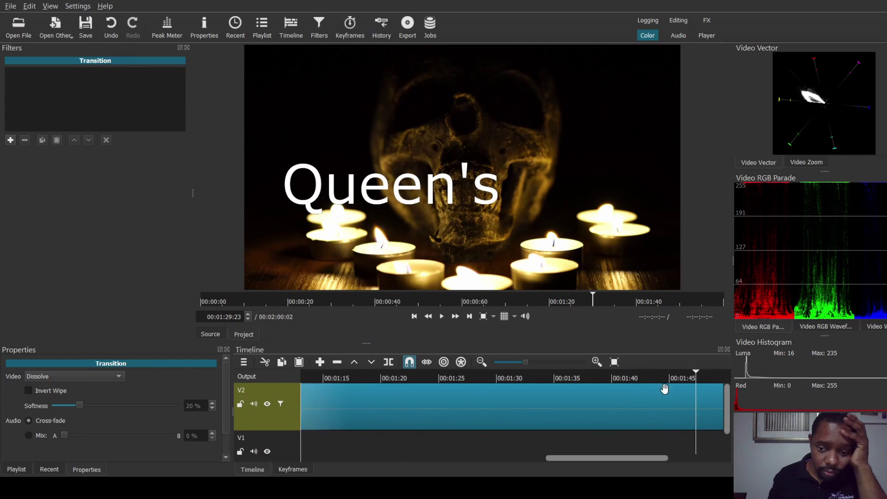
{"action": "left_click", "coordinate": [613, 393]}
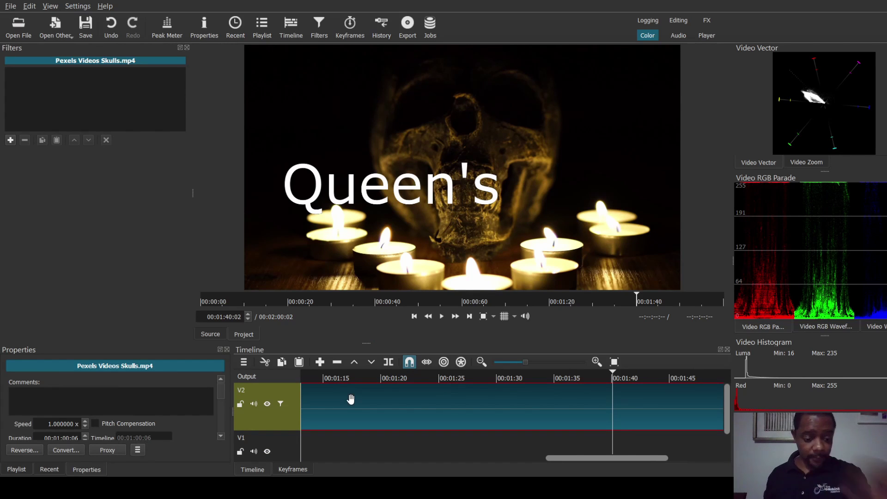
{"action": "key", "text": "a"}
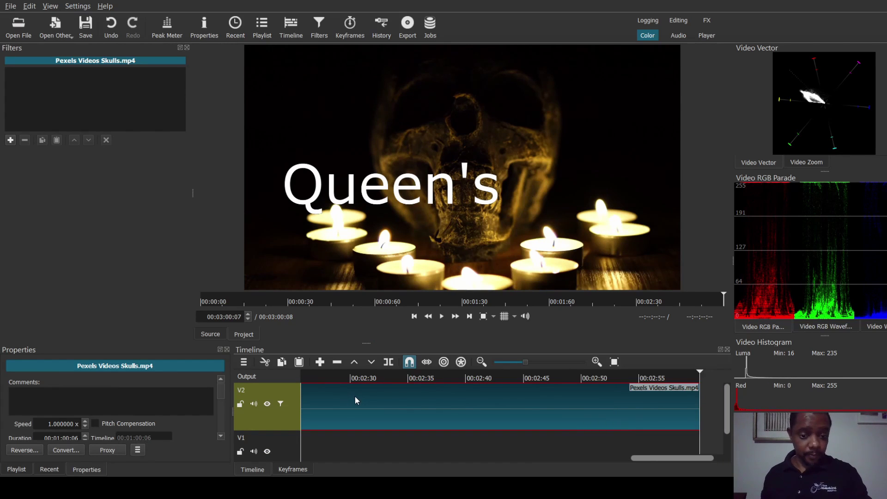
{"action": "key", "text": "ctrl+z"}
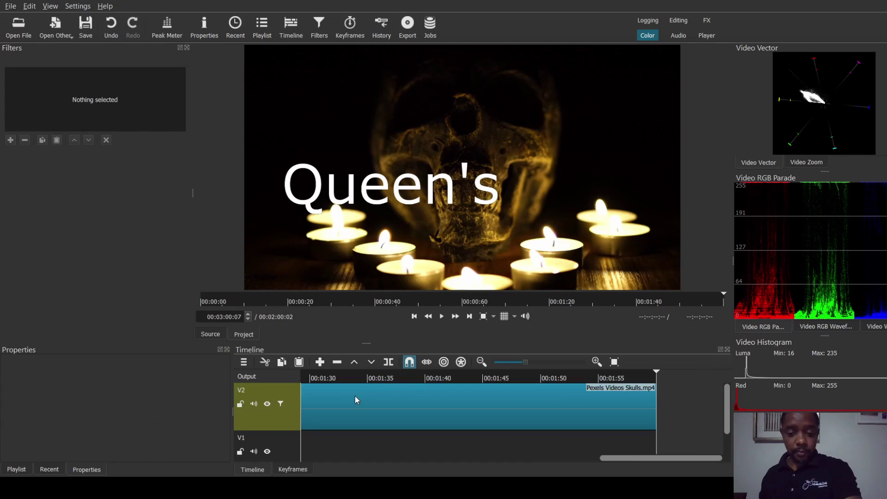
Delete the first skull clip from track V2 and move the playhead to the start of the timeline.
{"action": "left_click_drag", "start_coordinate": [530, 378], "coordinate": [226, 378]}
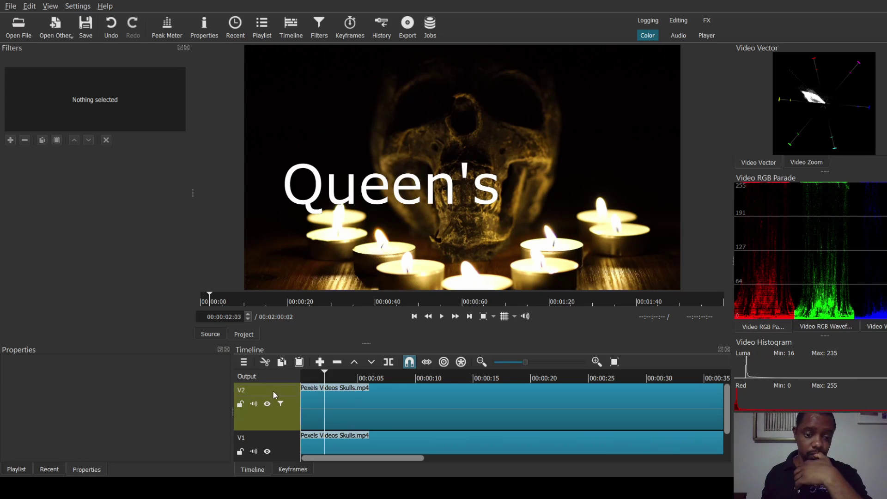
{"action": "left_click", "coordinate": [343, 405]}
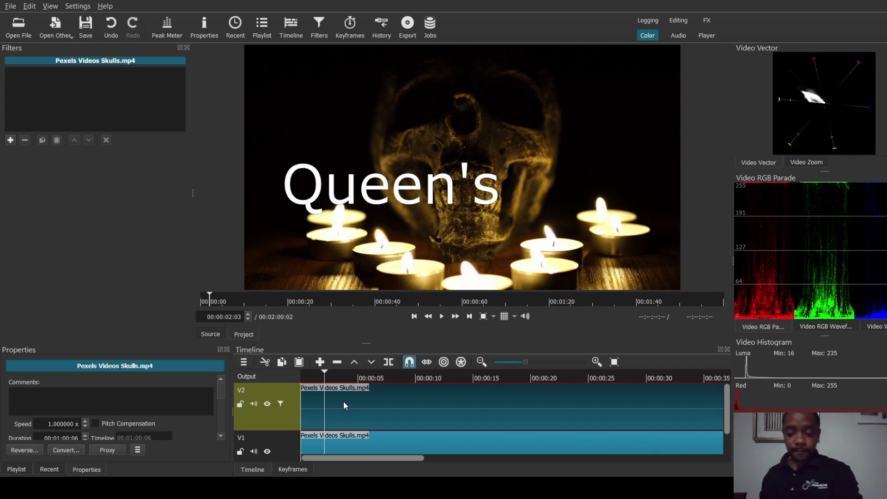
{"action": "key", "text": "Delete"}
{"action": "left_click_drag", "start_coordinate": [325, 374], "coordinate": [301, 374]}
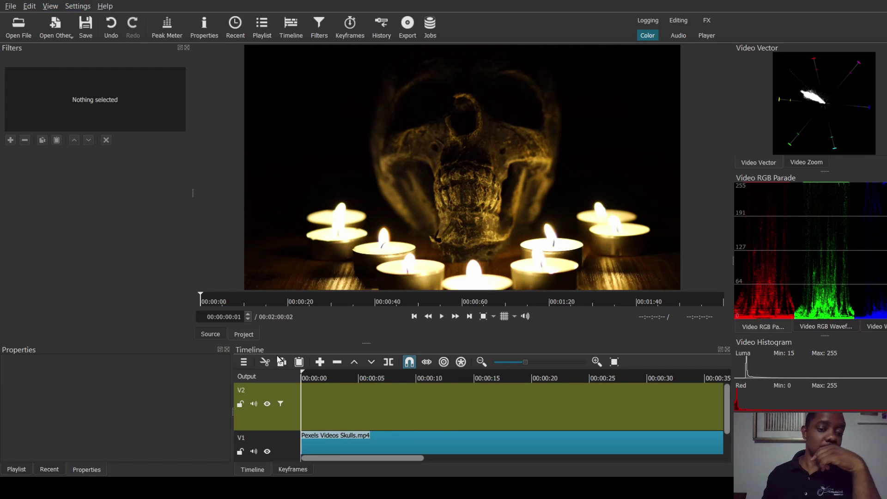
Select track V2 and look through its full list of available video filters for one that could provide a background for the text.
{"action": "left_click", "coordinate": [282, 425]}
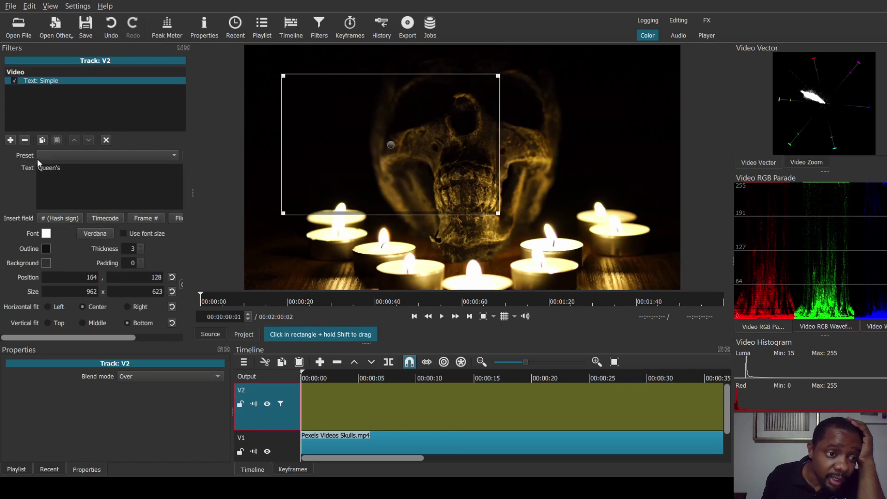
{"action": "left_click", "coordinate": [9, 140]}
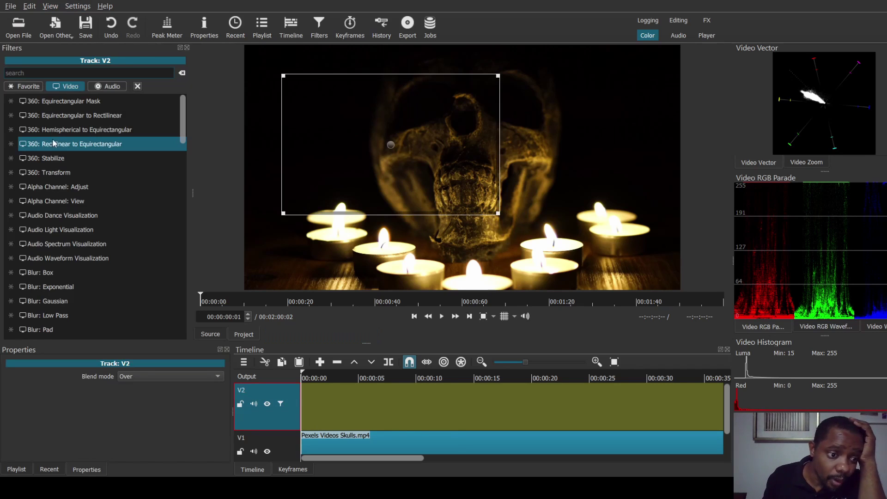
{"action": "scroll", "coordinate": [73, 153], "scroll_direction": "down", "scroll_amount": 3}
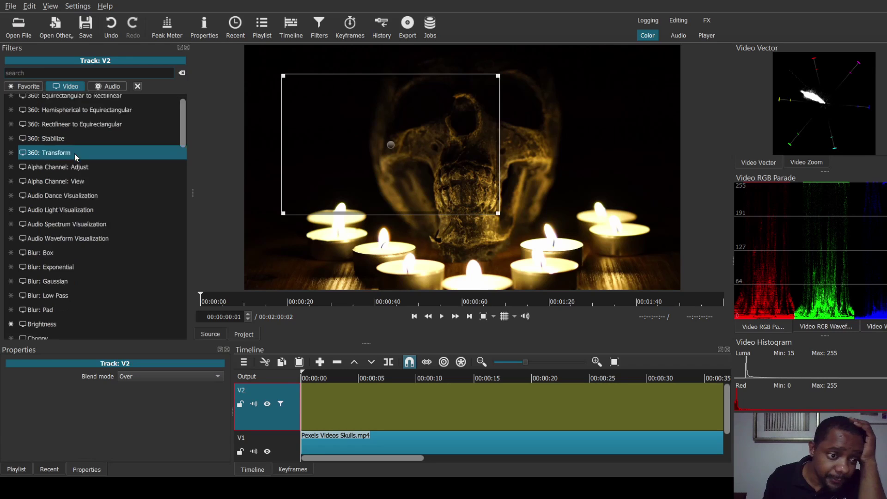
{"action": "scroll", "coordinate": [74, 153], "scroll_direction": "down", "scroll_amount": 4}
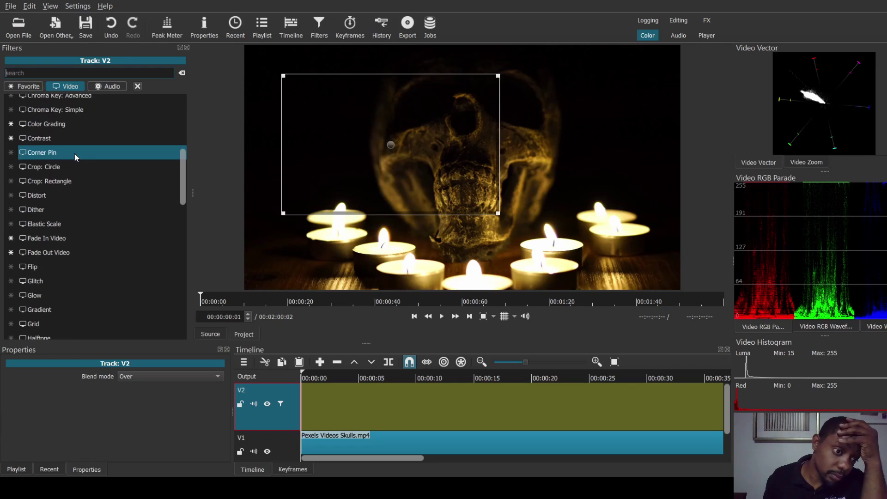
{"action": "scroll", "coordinate": [75, 154], "scroll_direction": "down", "scroll_amount": 4}
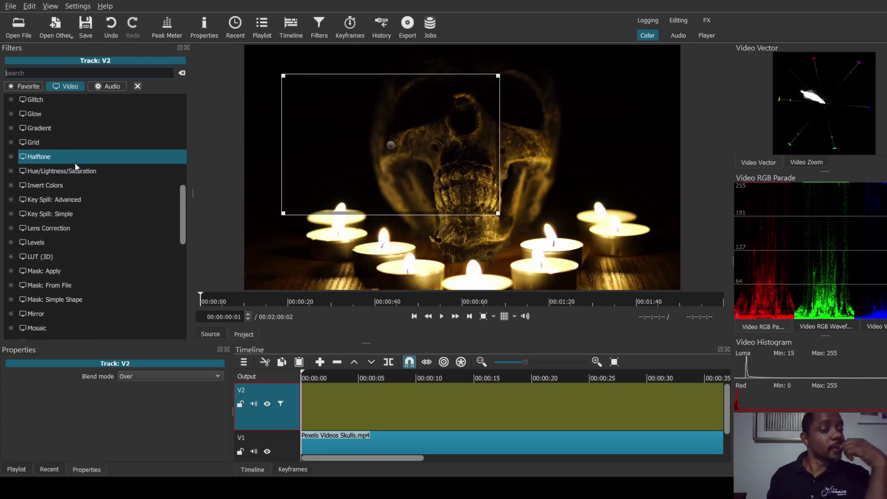
{"action": "scroll", "coordinate": [76, 166], "scroll_direction": "down", "scroll_amount": 1}
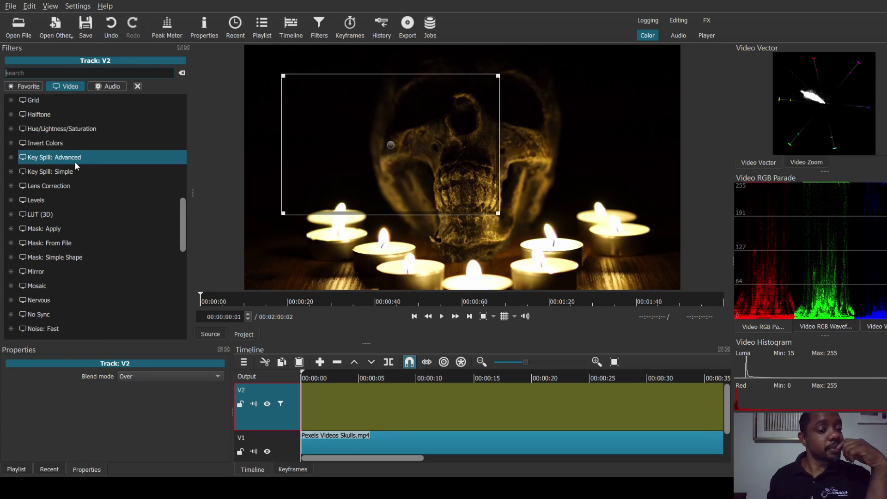
{"action": "scroll", "coordinate": [76, 166], "scroll_direction": "down", "scroll_amount": 3}
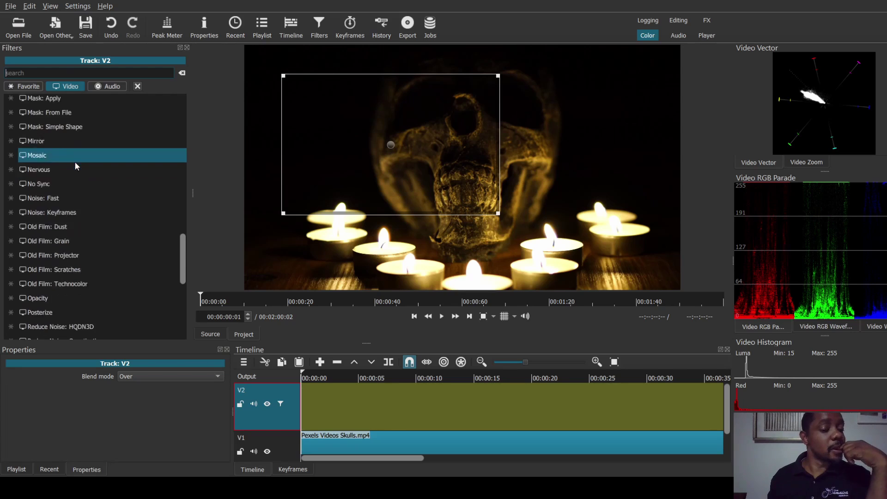
{"action": "scroll", "coordinate": [75, 162], "scroll_direction": "down", "scroll_amount": 1}
{"action": "scroll", "coordinate": [75, 162], "scroll_direction": "down", "scroll_amount": 4}
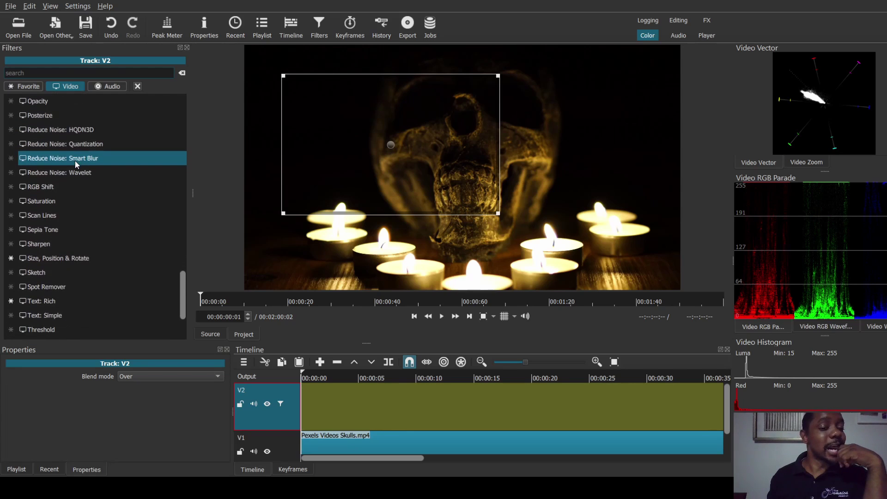
{"action": "scroll", "coordinate": [75, 160], "scroll_direction": "down", "scroll_amount": 3}
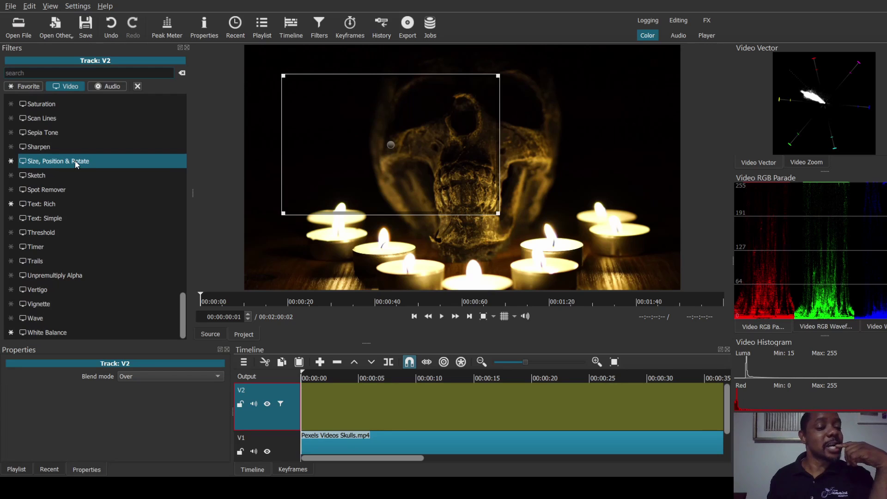
{"action": "scroll", "coordinate": [75, 160], "scroll_direction": "up", "scroll_amount": 20}
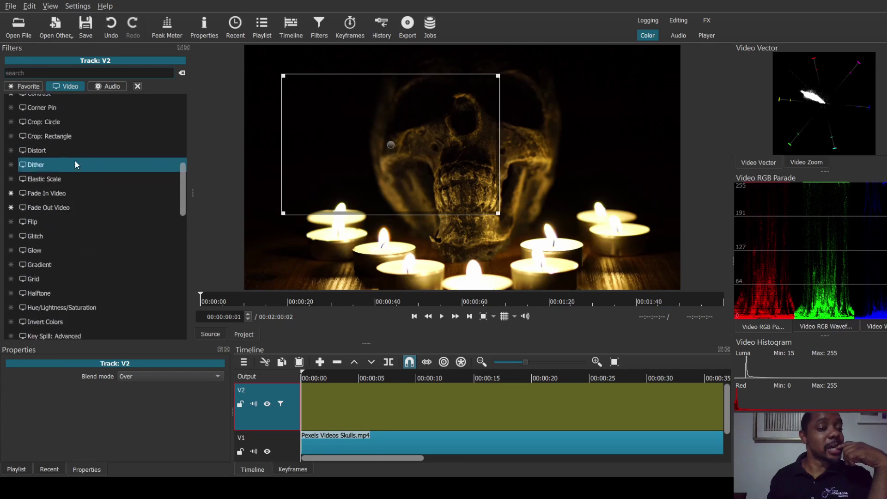
{"action": "scroll", "coordinate": [75, 163], "scroll_direction": "up", "scroll_amount": 1}
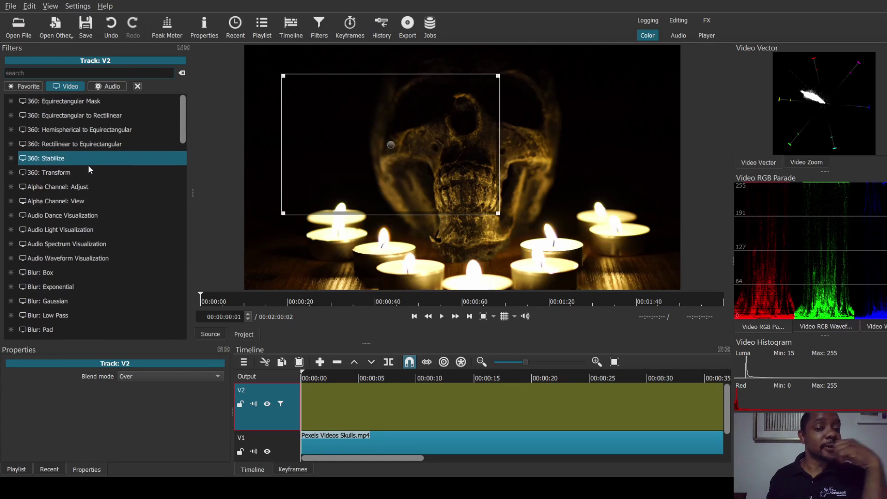